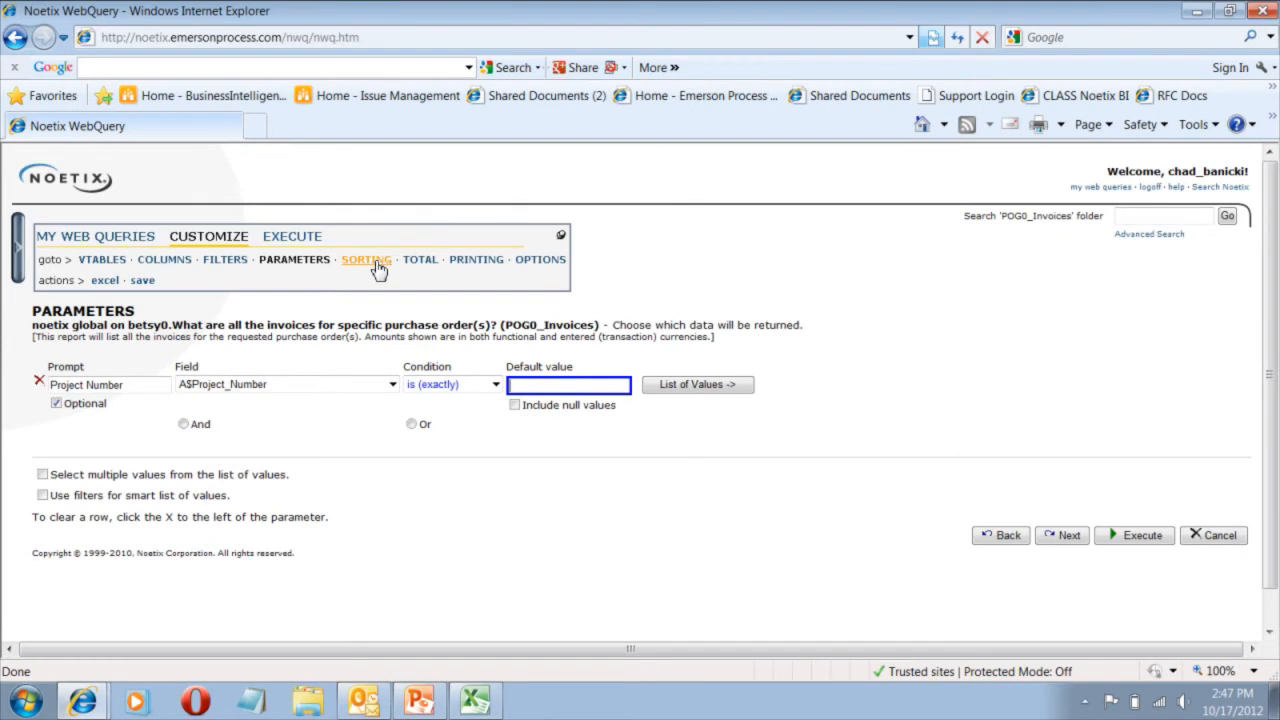
# Sort the query first by Item_Description as a grouped sort.
pyautogui.click(370, 262)
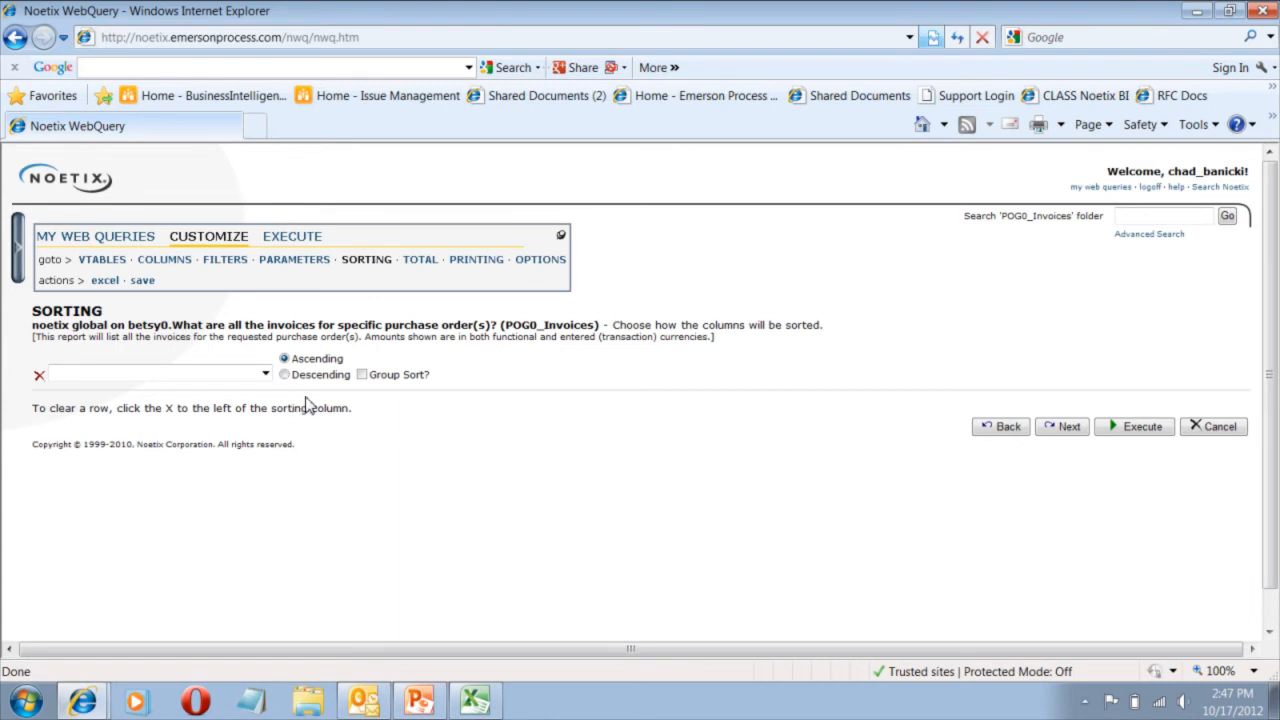
pyautogui.click(265, 373)
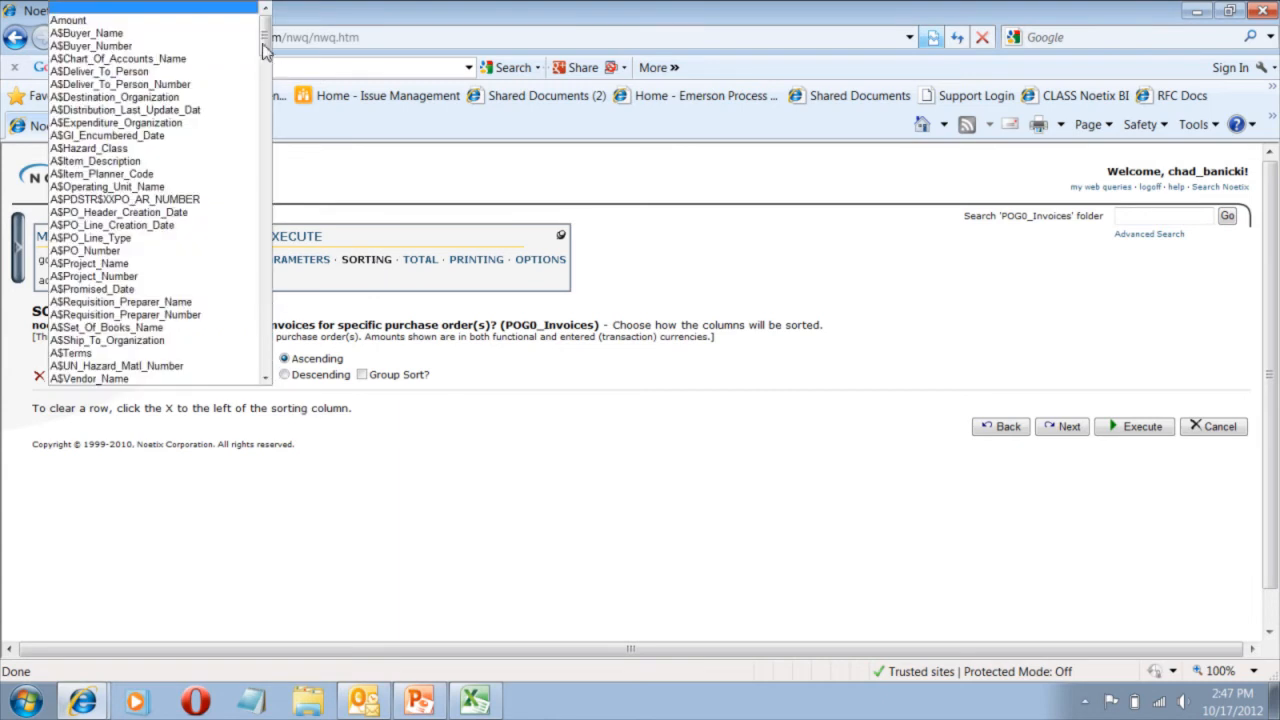
pyautogui.scroll(-20, 240, 149)
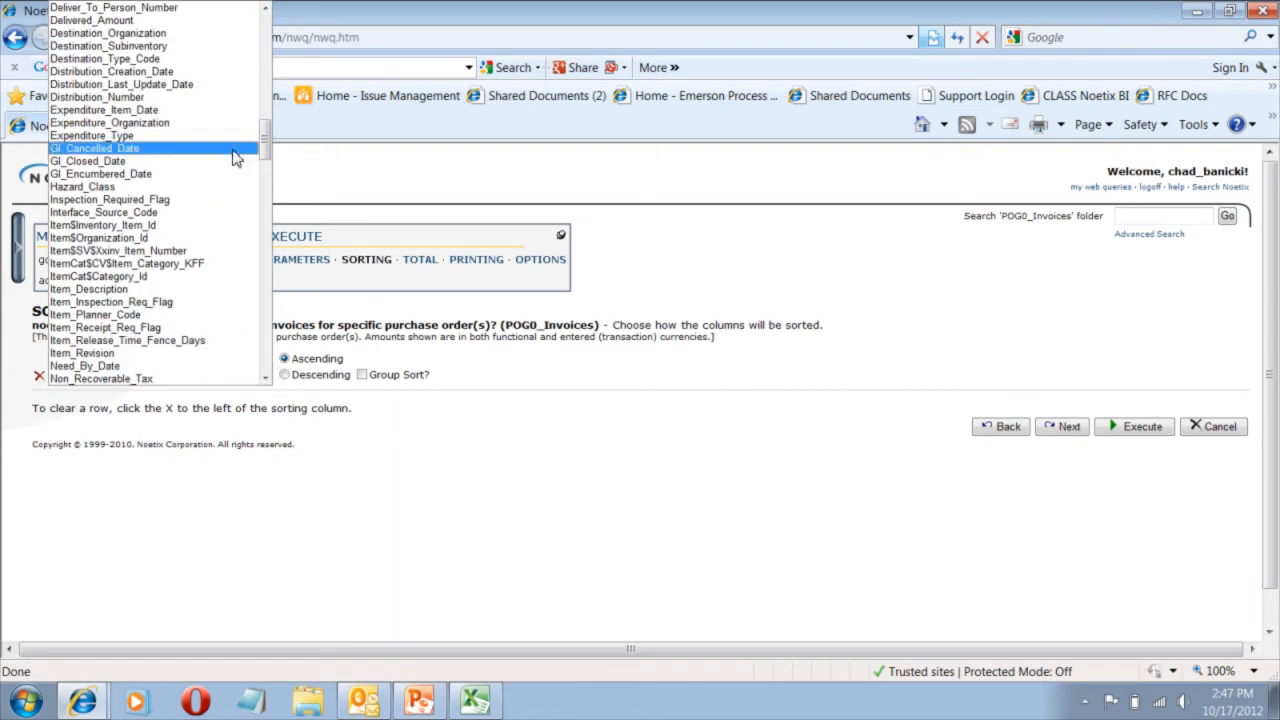
pyautogui.click(167, 289)
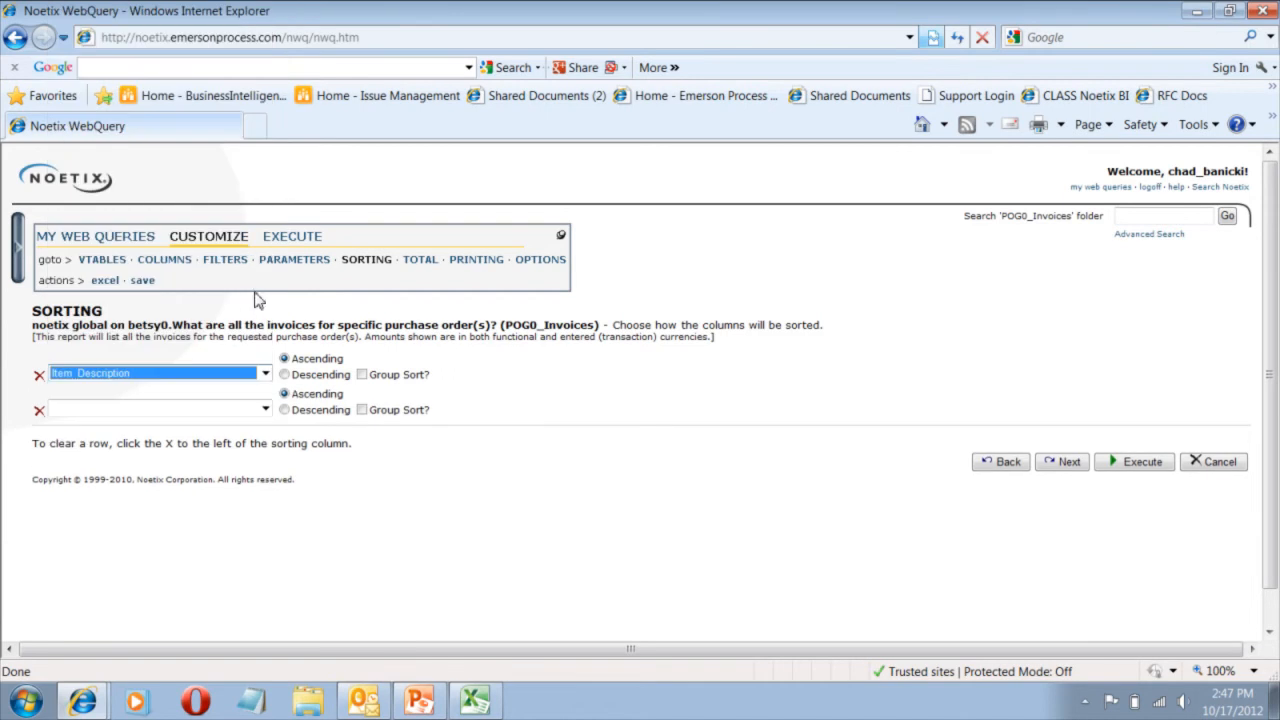
pyautogui.click(362, 375)
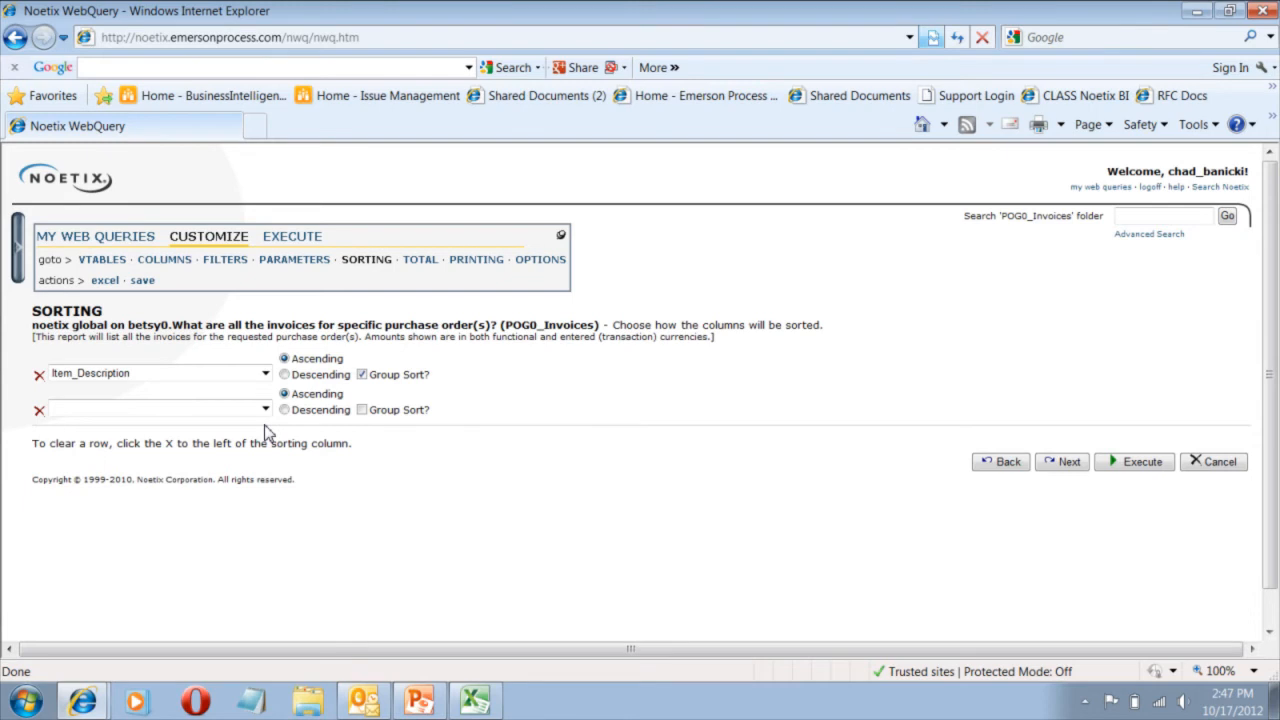
# Add Vendor_Name and PO_Number as the second and third ascending sort columns.
pyautogui.click(266, 409)
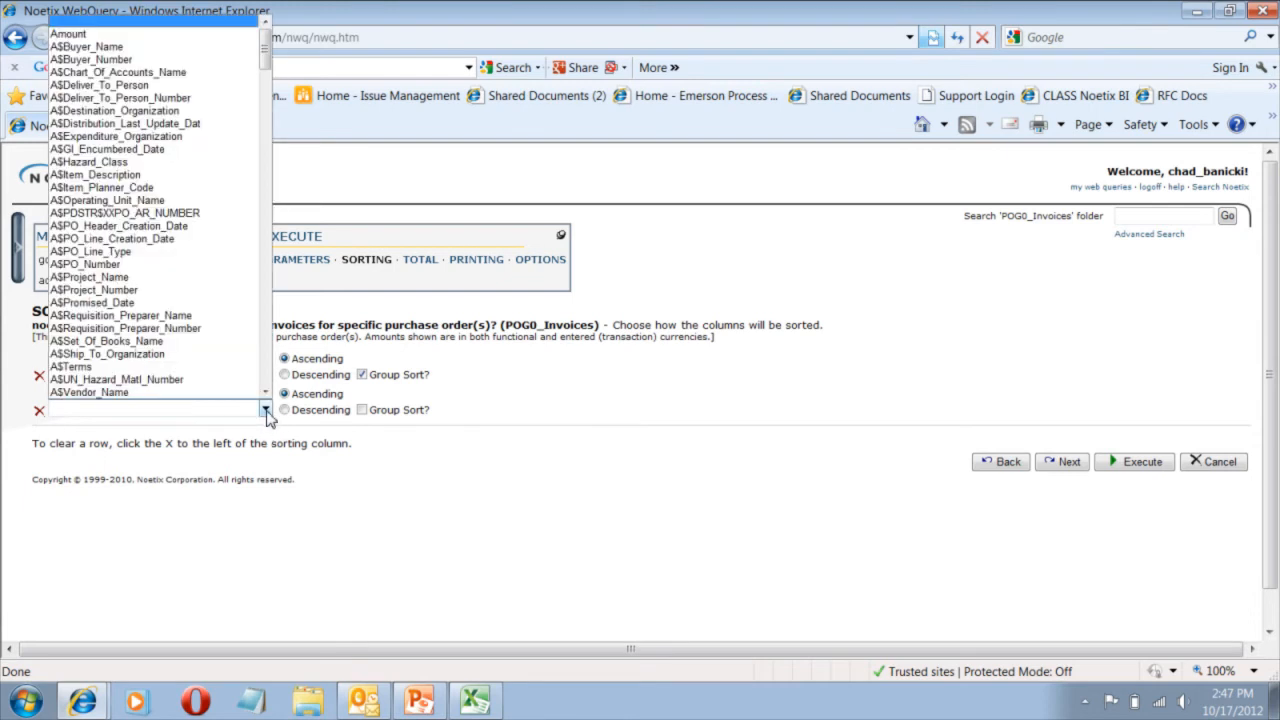
pyautogui.moveTo(265, 62); pyautogui.dragTo(229, 357)
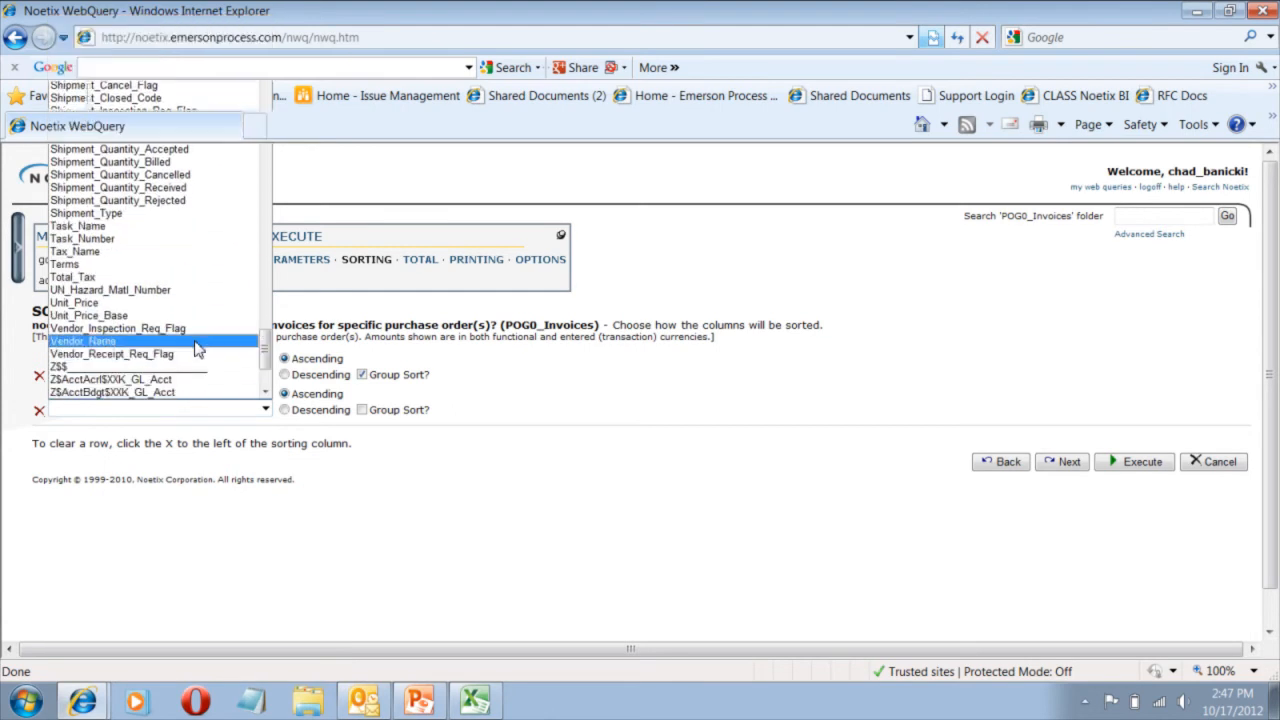
pyautogui.click(195, 344)
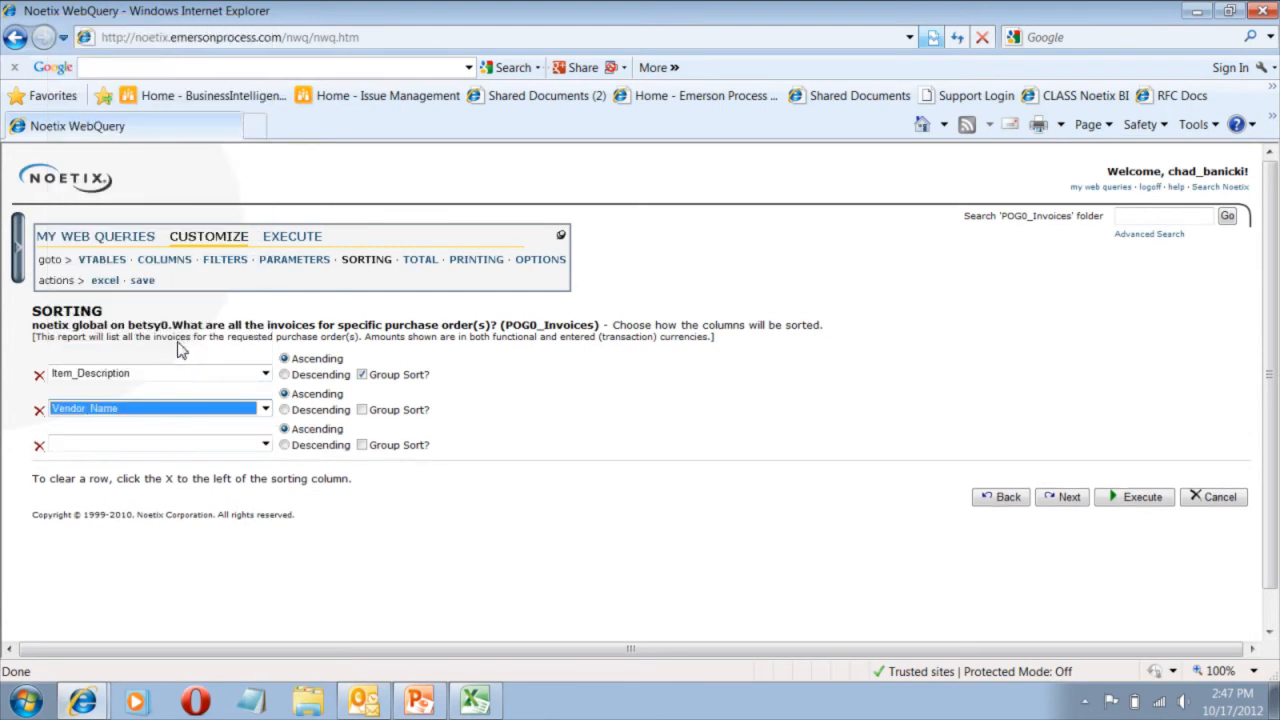
pyautogui.click(265, 444)
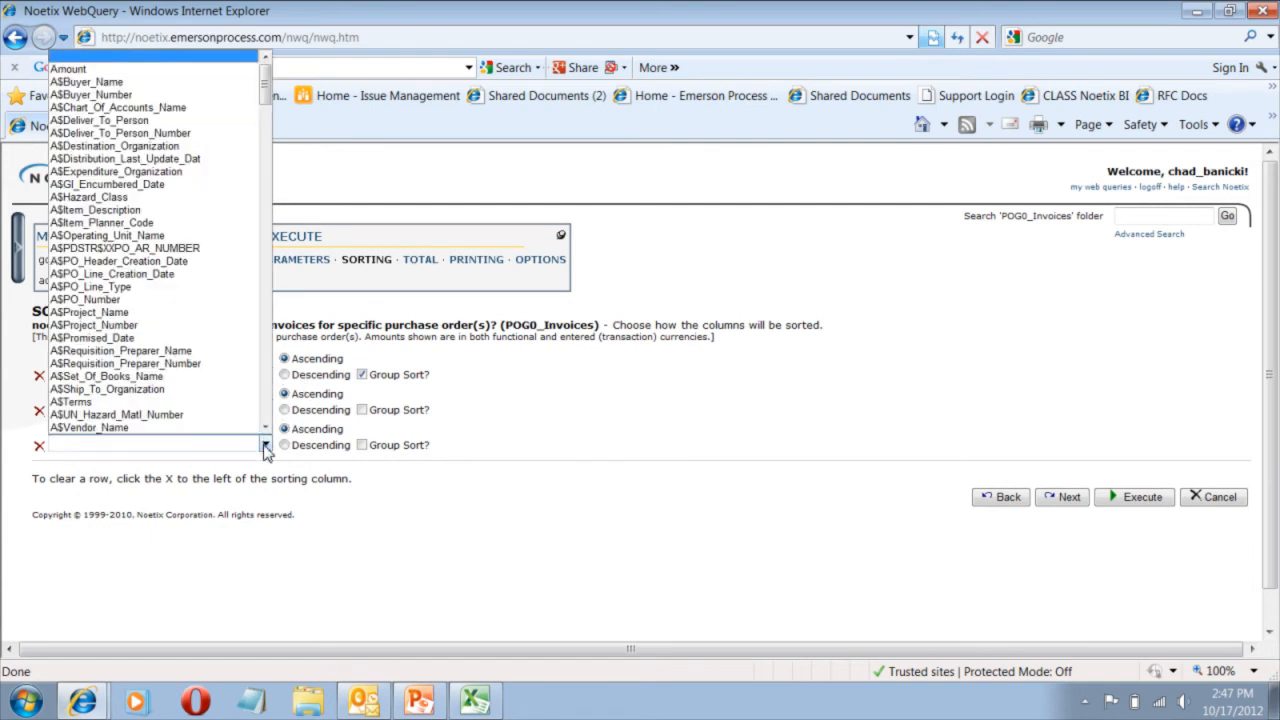
pyautogui.moveTo(262, 115); pyautogui.dragTo(260, 317)
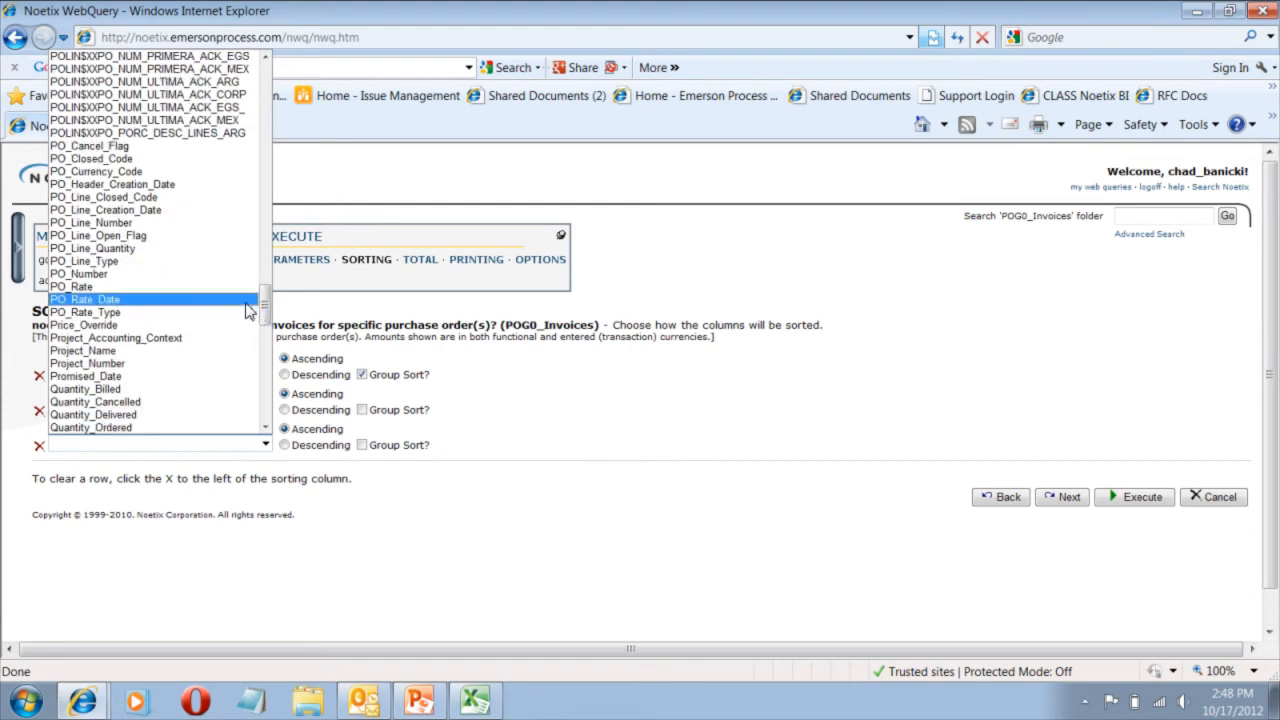
pyautogui.click(226, 274)
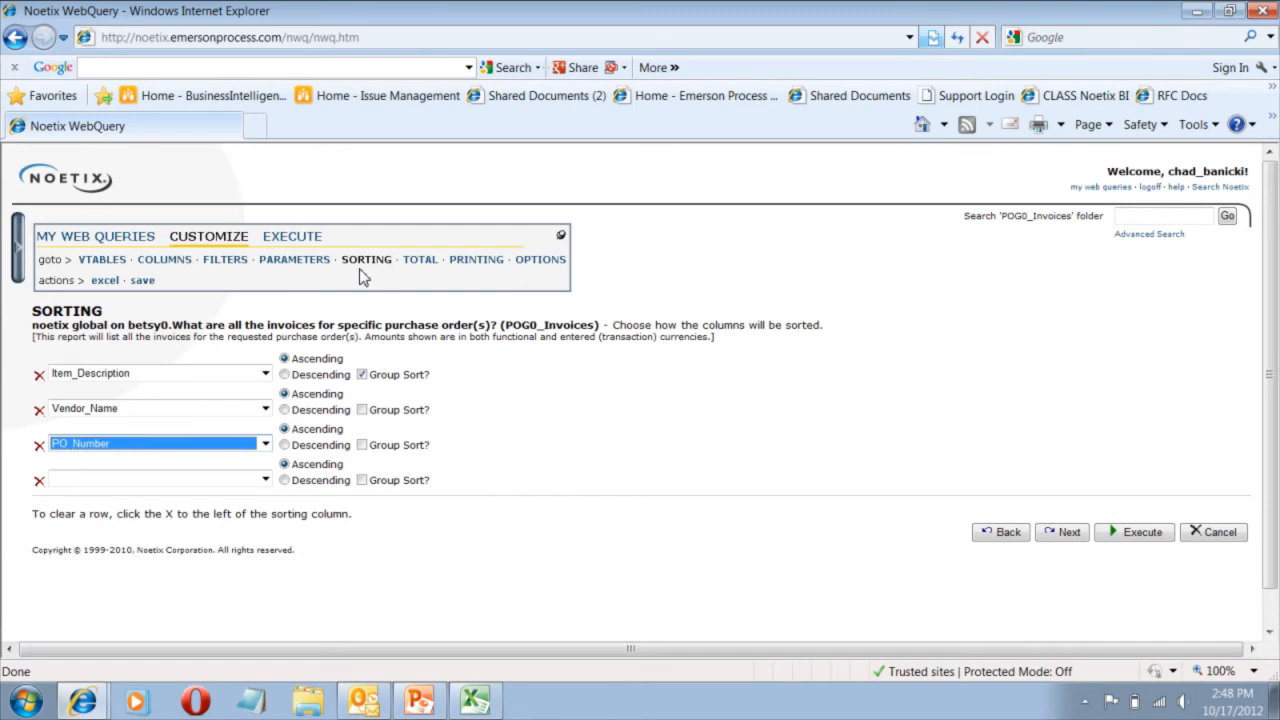
pyautogui.click(417, 263)
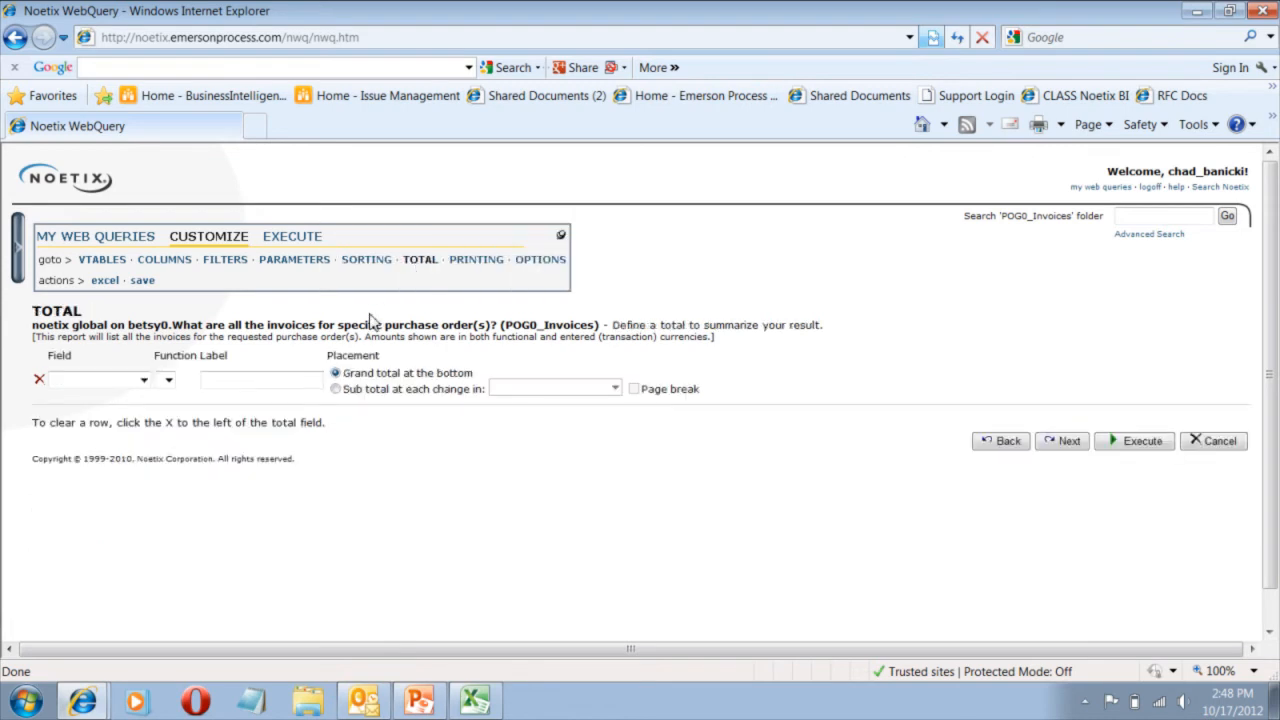
# Set a Sum total on the Amount field, kept as a grand total at the bottom.
pyautogui.click(144, 380)
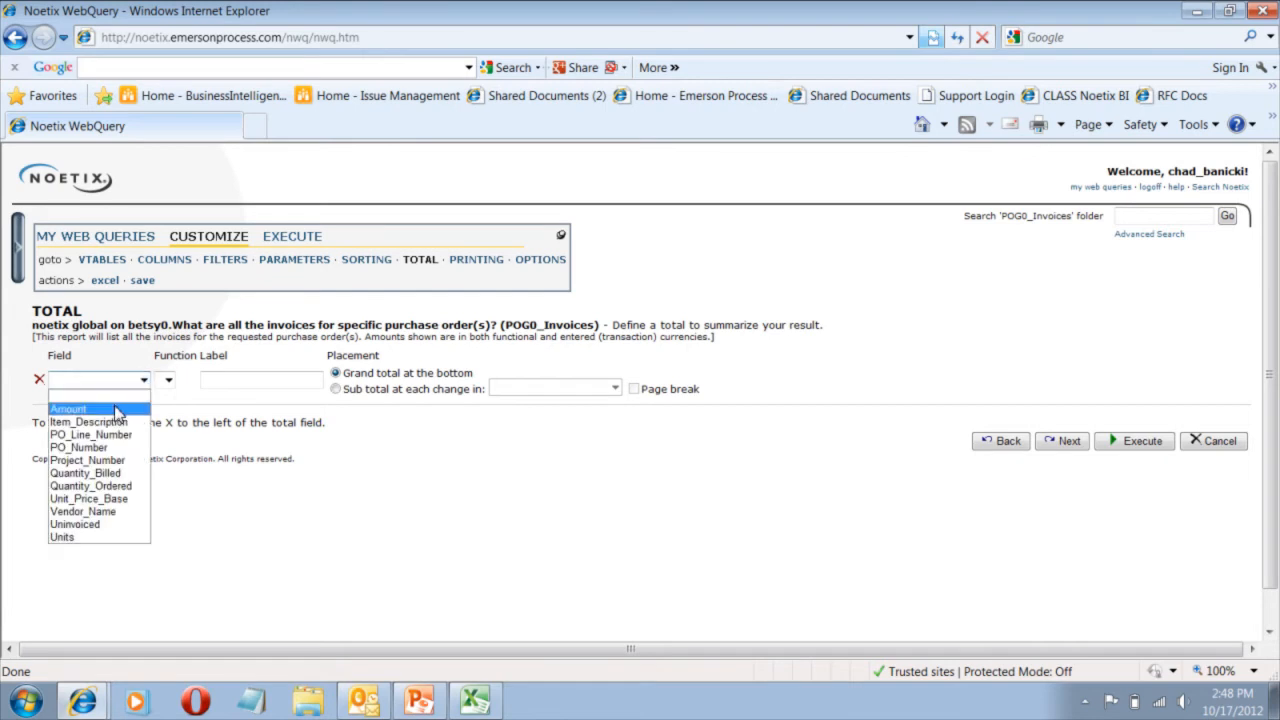
pyautogui.click(118, 410)
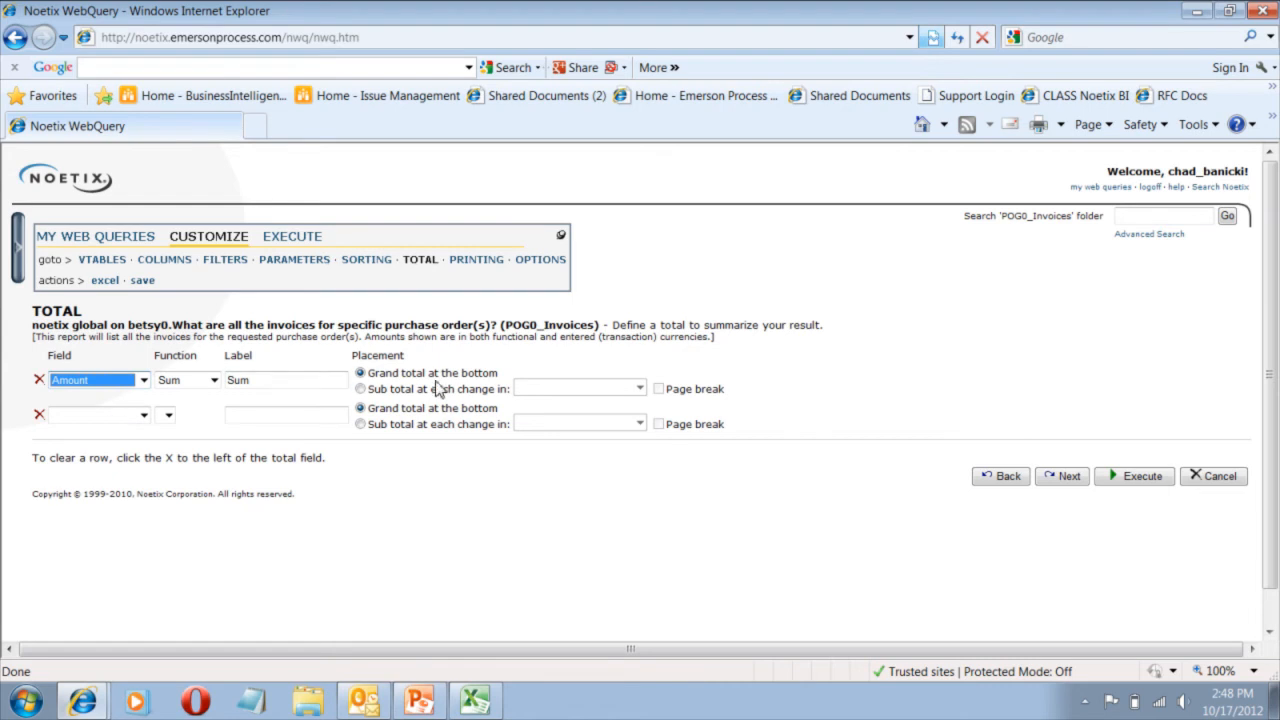
pyautogui.click(360, 389)
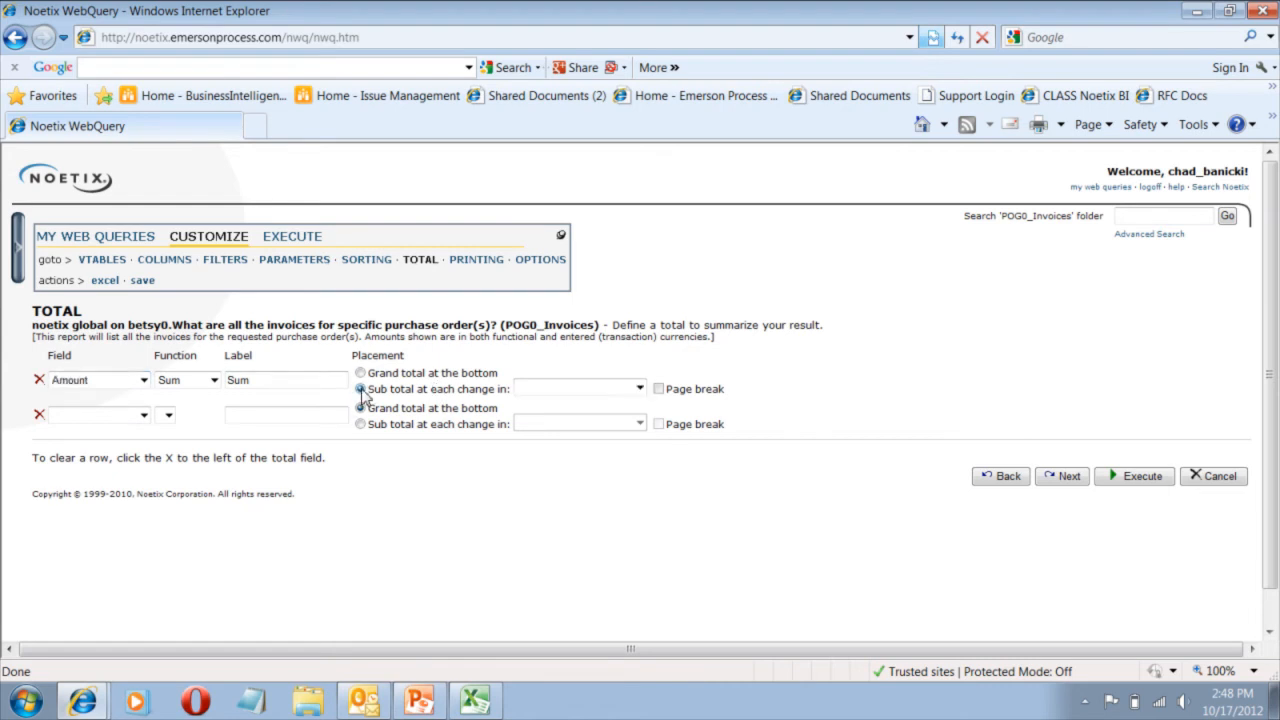
pyautogui.click(640, 389)
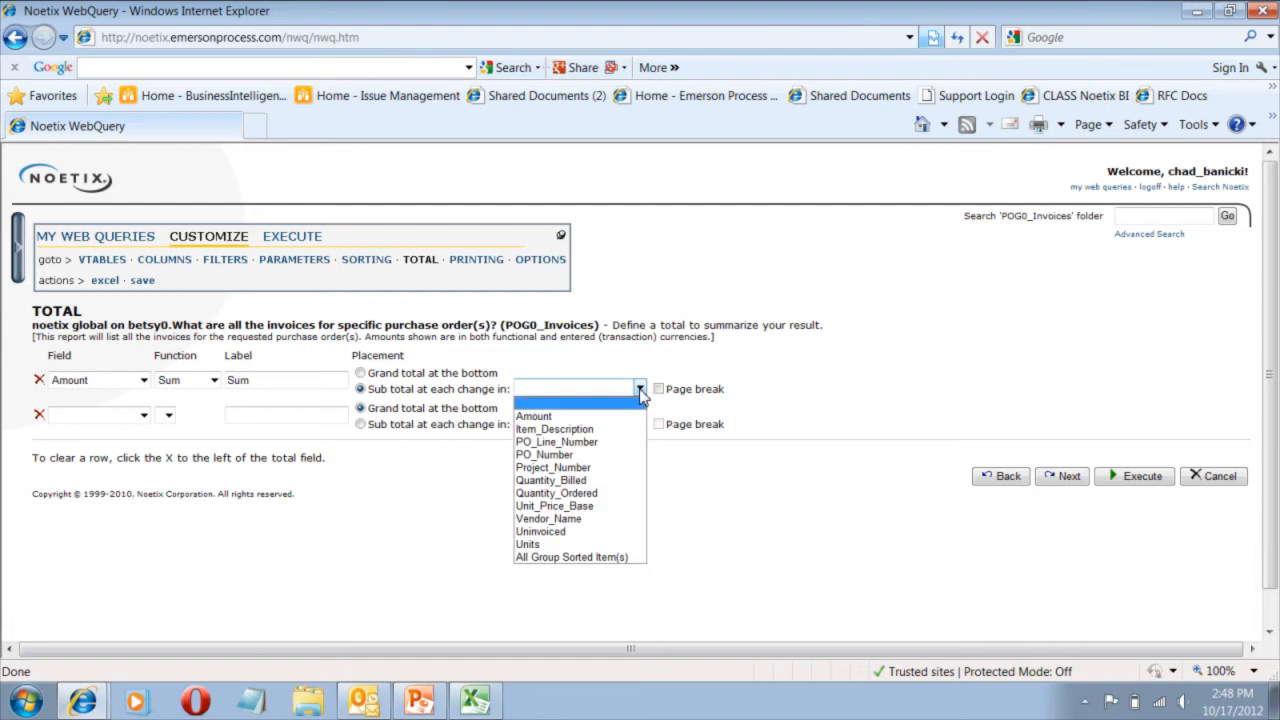
pyautogui.click(420, 372)
pyautogui.click(360, 373)
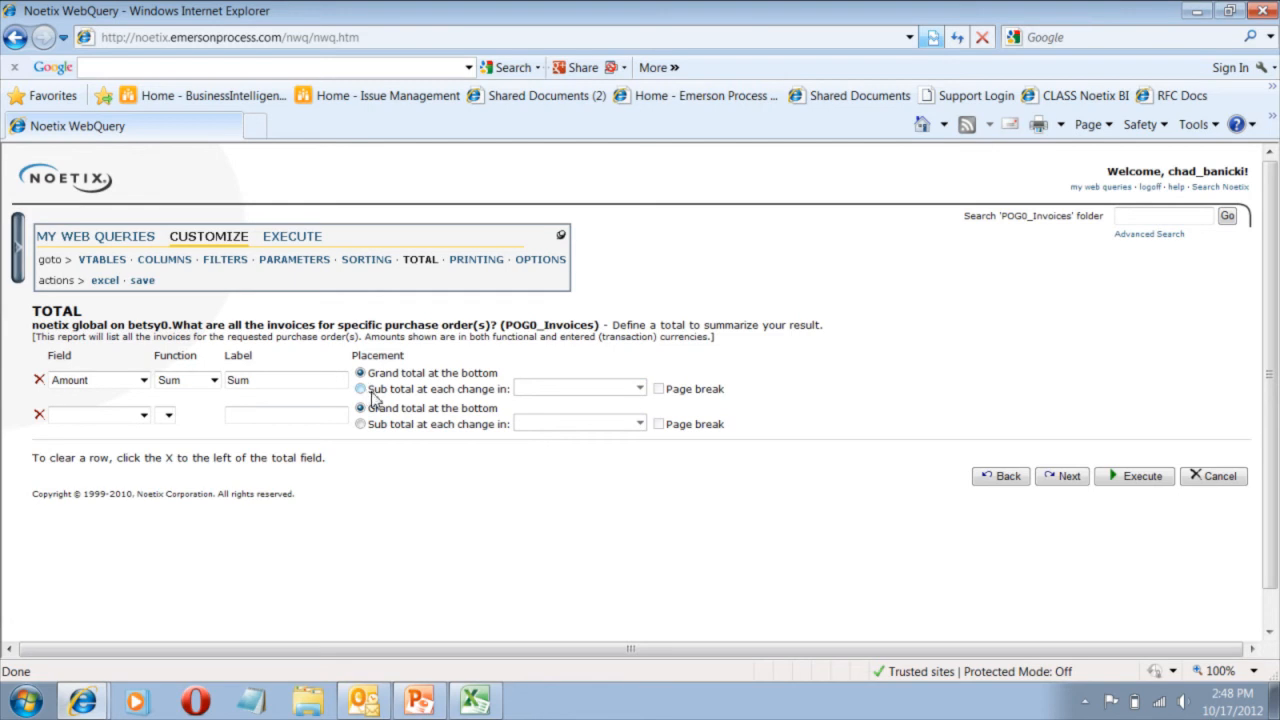
pyautogui.click(478, 261)
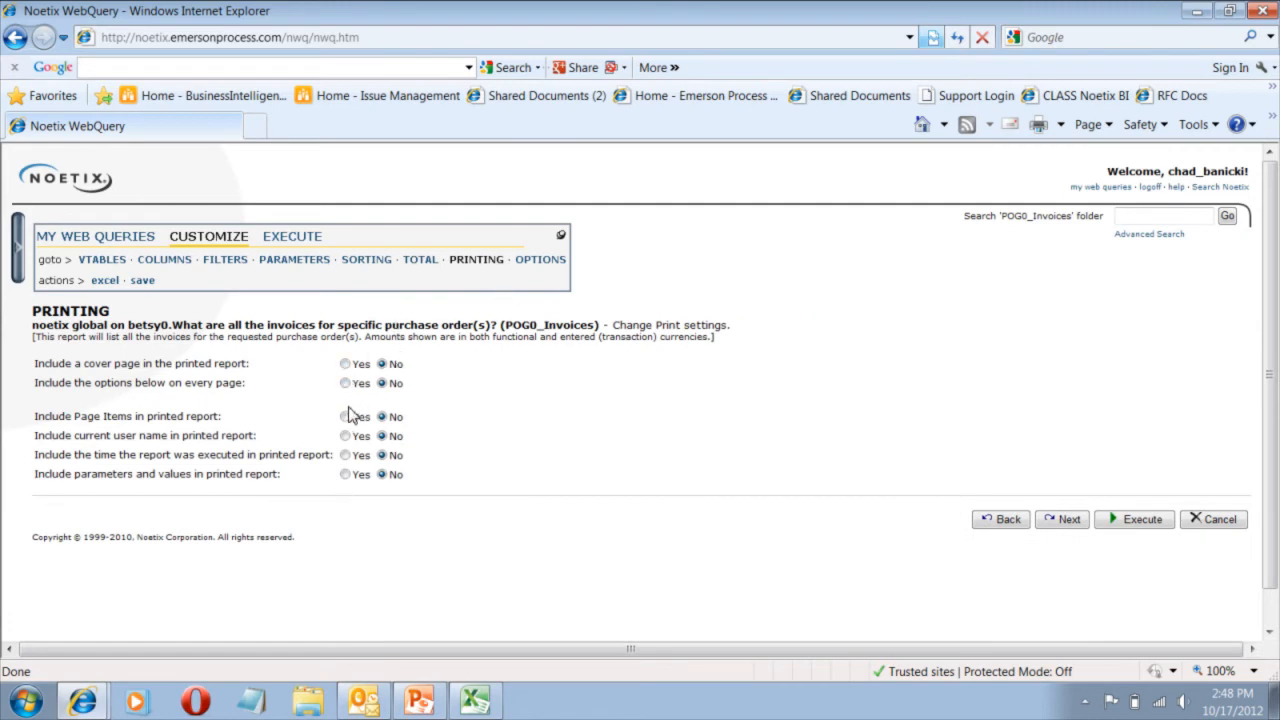
# Leave the printing settings unchanged and go to the query's Options page.
pyautogui.click(541, 263)
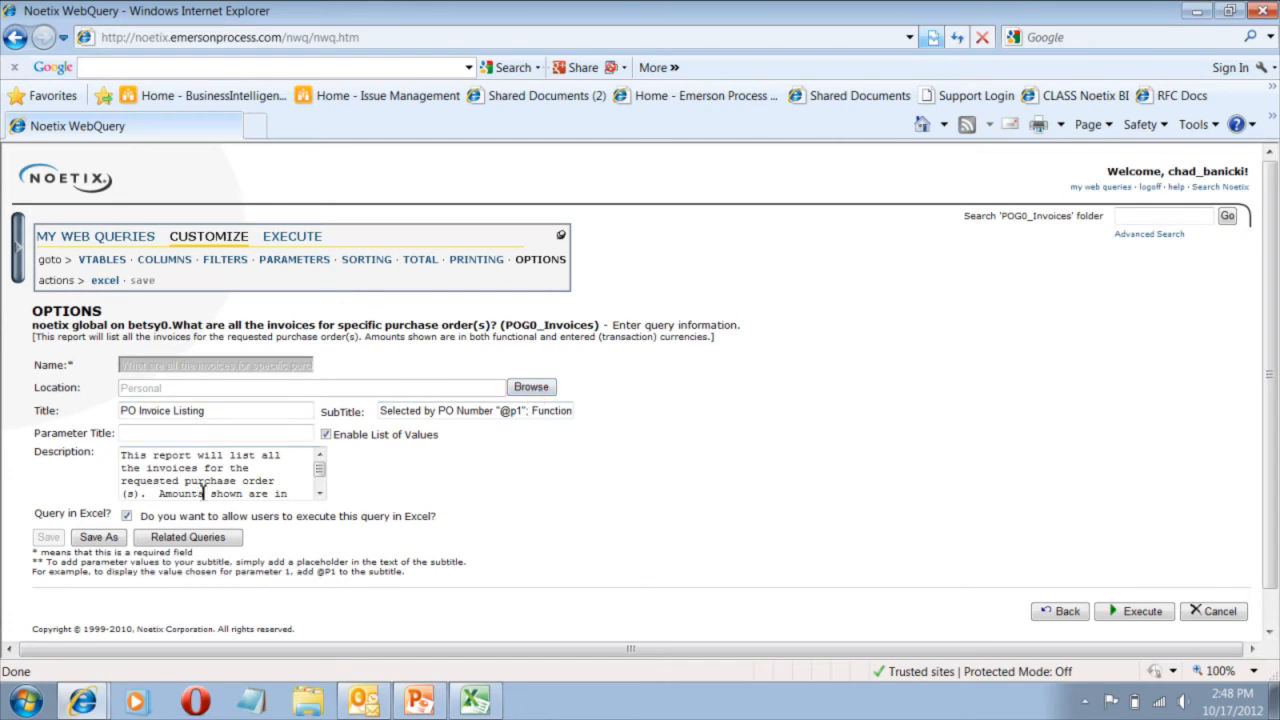
# Save a copy of the query named 'EXAMPLE PO PROJECTS UNINVOICED' and acknowledge the confirmation.
pyautogui.click(98, 541)
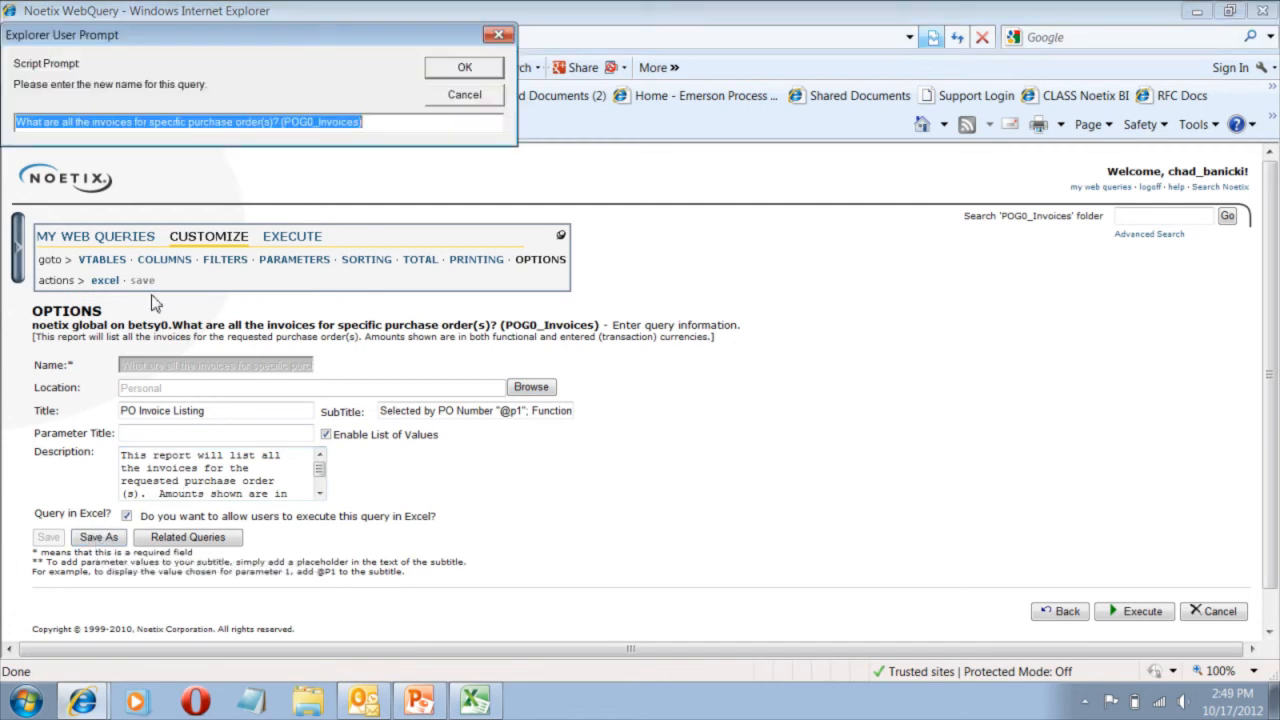
pyautogui.write('EXAMPLE ')
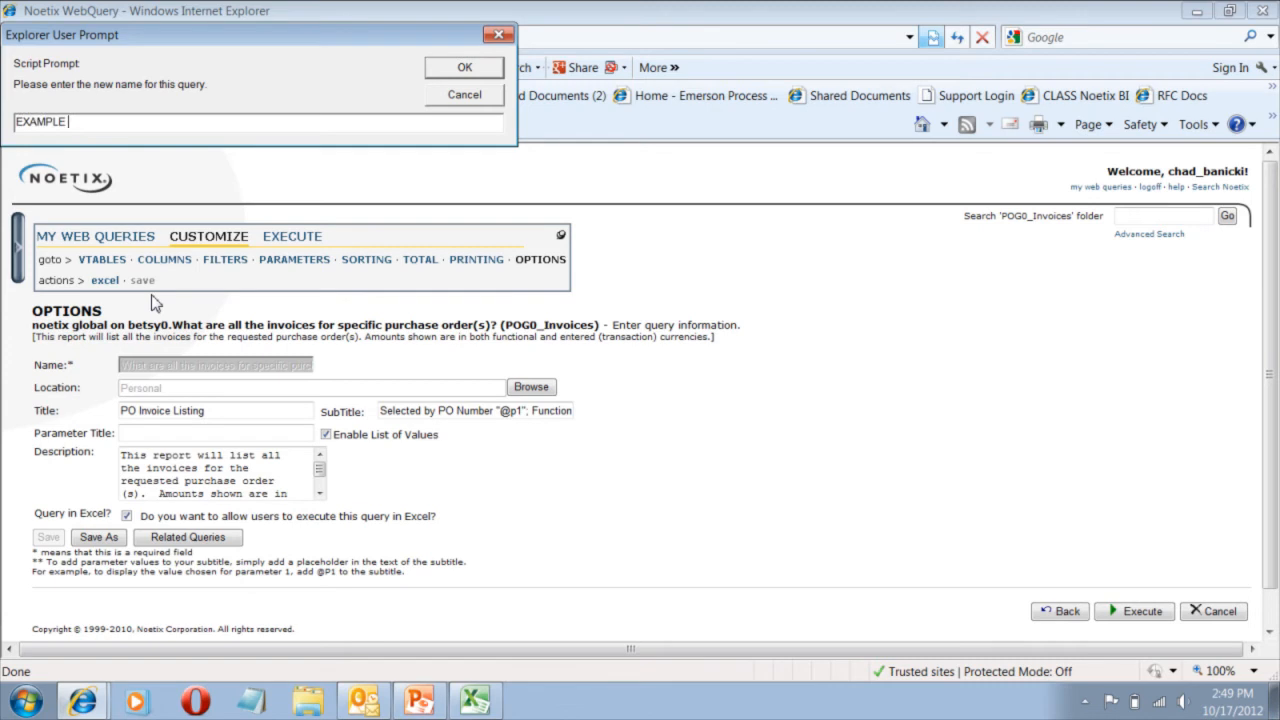
pyautogui.write('PO POJEC')
pyautogui.press('BackSpace')
pyautogui.press('BackSpace')
pyautogui.press('BackSpace')
pyautogui.press('BackSpace')
pyautogui.press('BackSpace')
pyautogui.write('ROJECTS UNINVOICED')
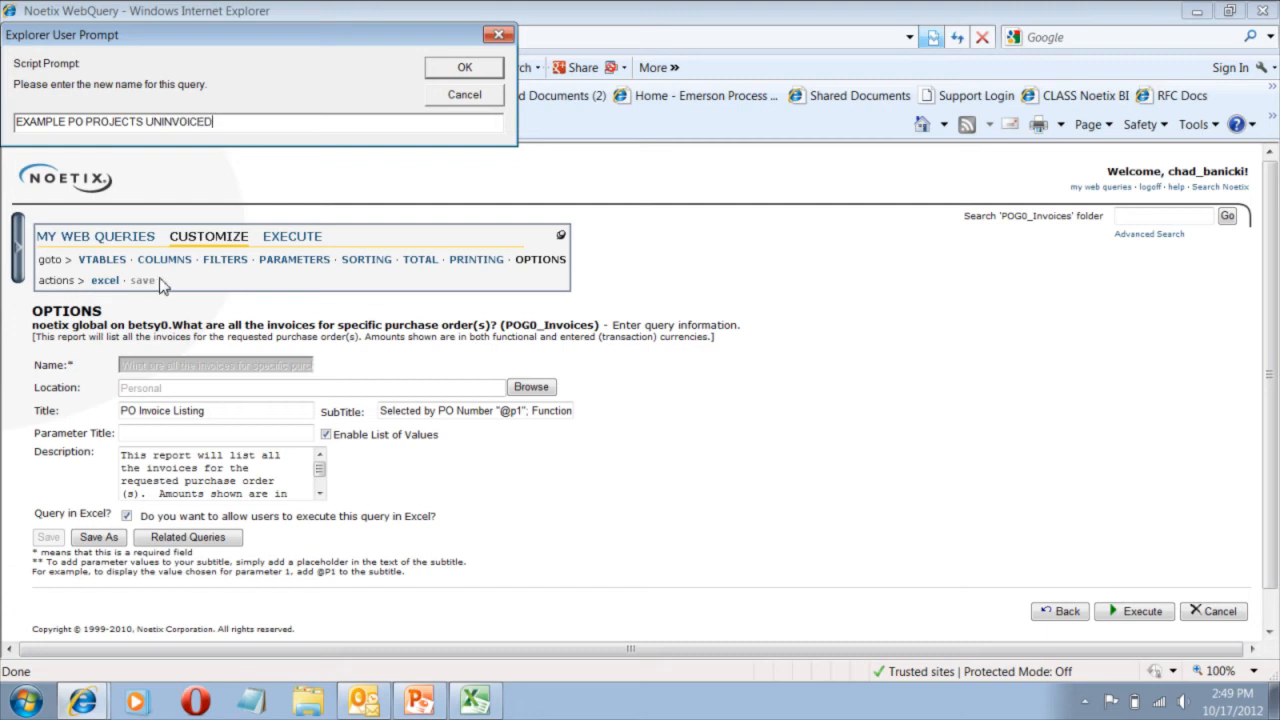
pyautogui.click(462, 70)
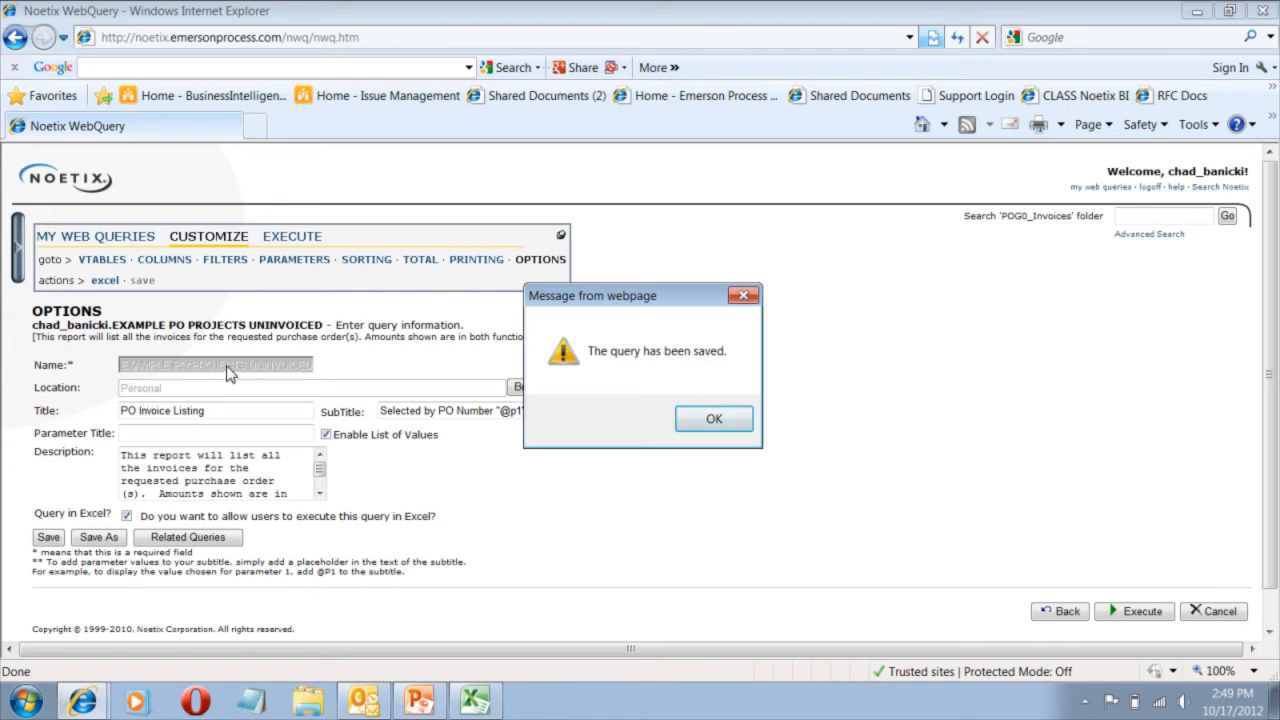
pyautogui.click(714, 419)
# Overwrite the old invoice description with 'Uninvoiced PO's on Projects' and save the query.
pyautogui.click(194, 466)
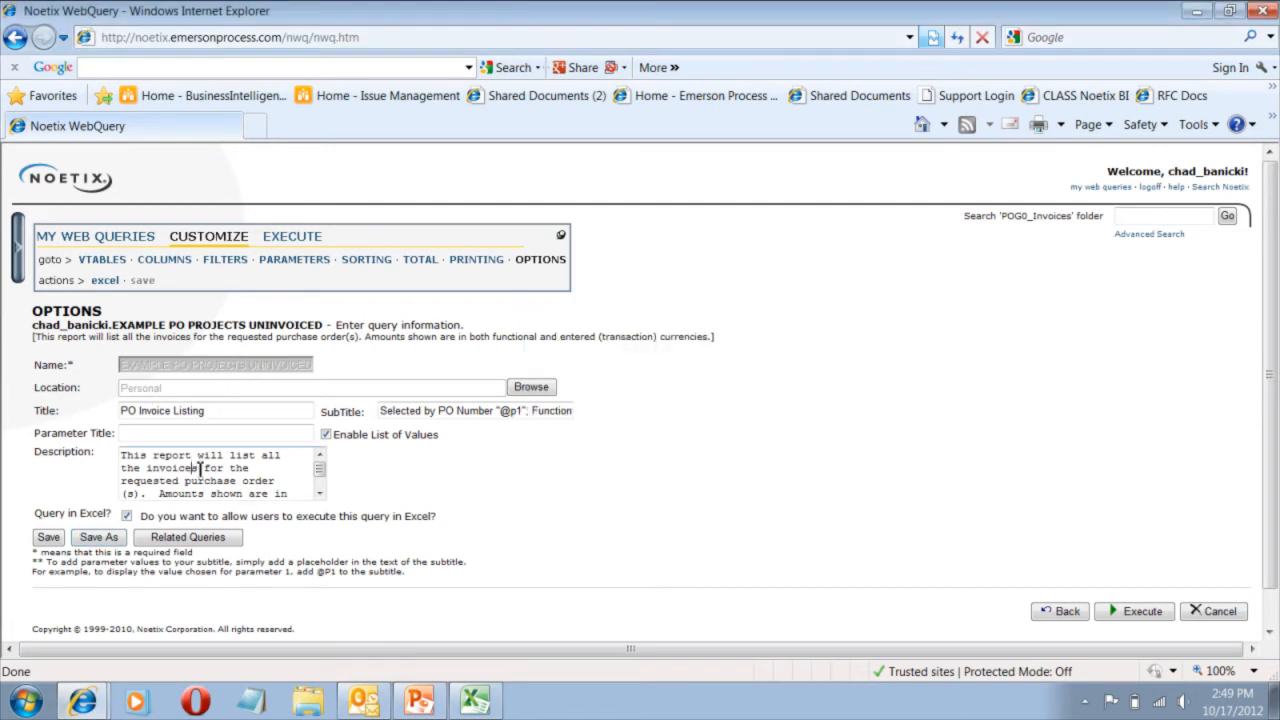
pyautogui.scroll(-1, 228, 480)
pyautogui.scroll(-2, 228, 478)
pyautogui.scroll(1, 235, 555)
pyautogui.scroll(1, 228, 466)
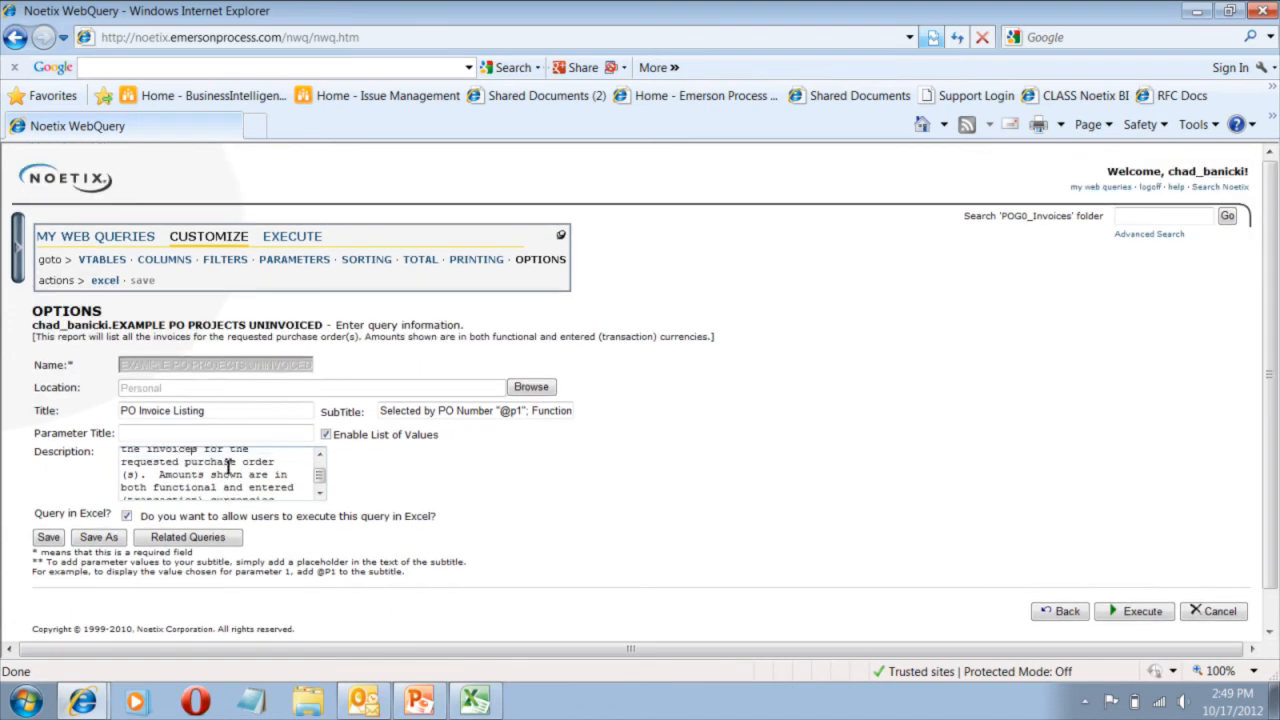
pyautogui.scroll(1, 144, 462)
pyautogui.moveTo(123, 449); pyautogui.dragTo(322, 500)
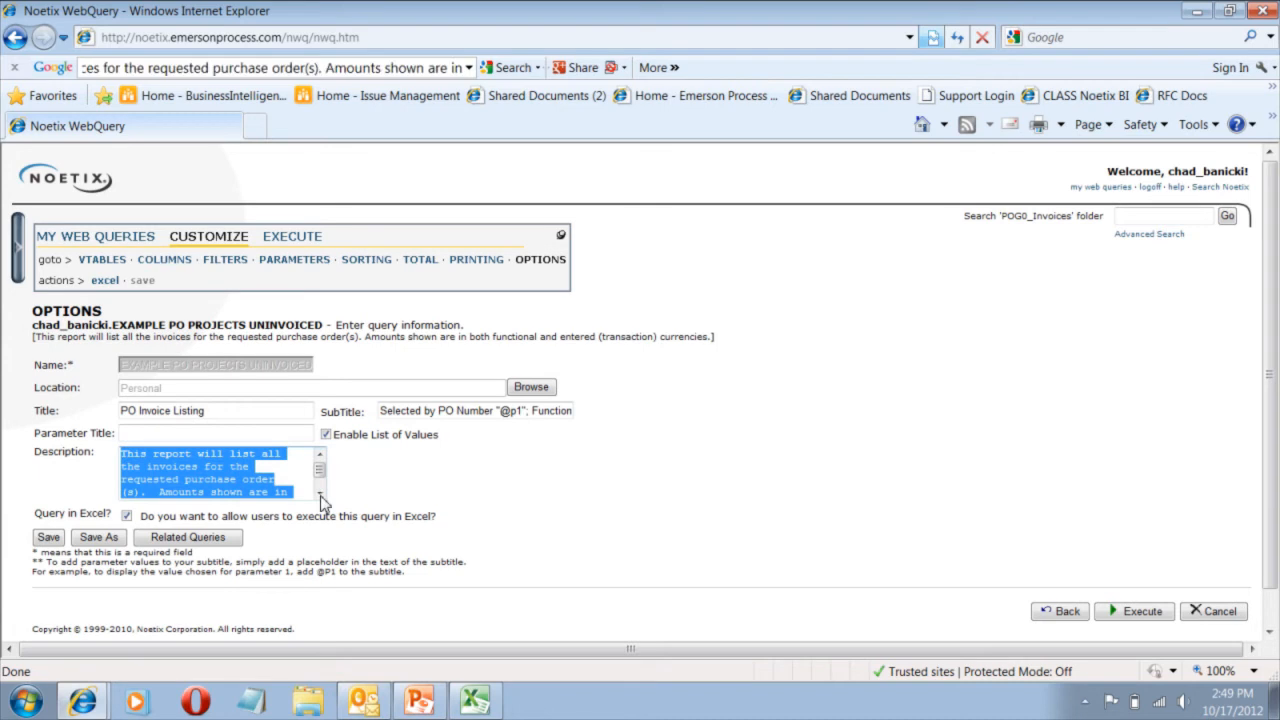
pyautogui.click(322, 500)
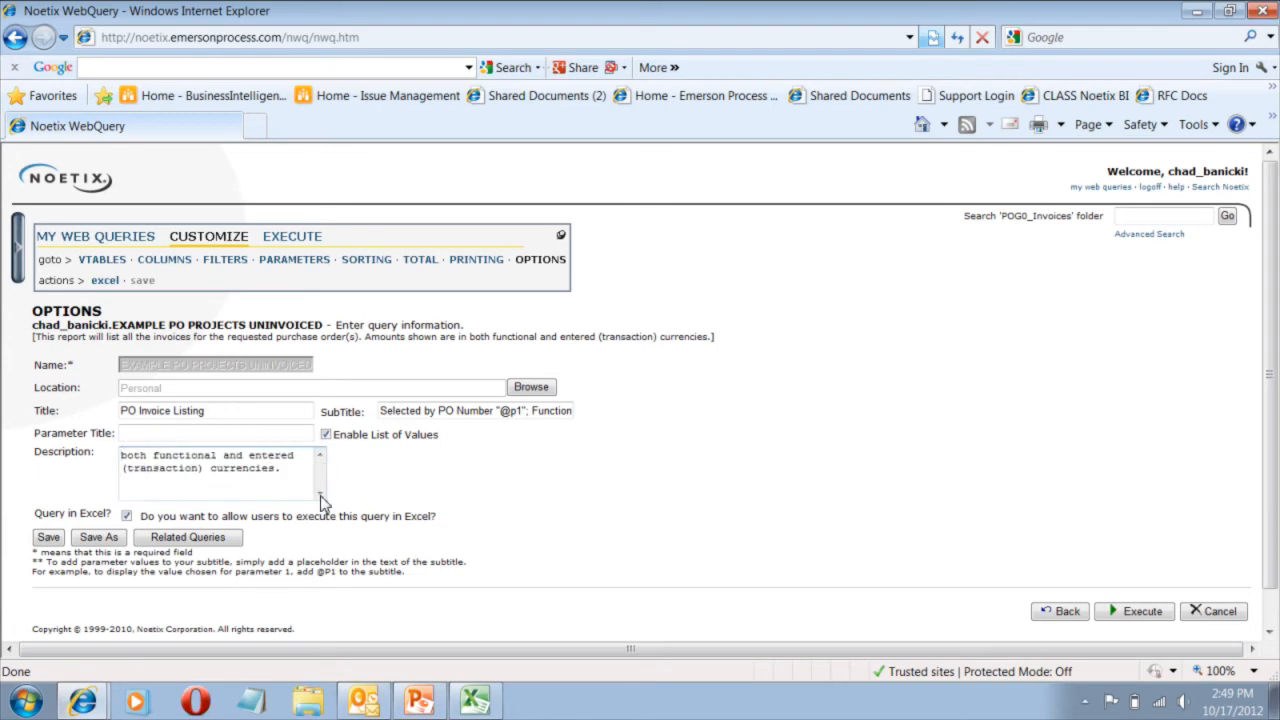
pyautogui.moveTo(300, 470); pyautogui.dragTo(122, 455)
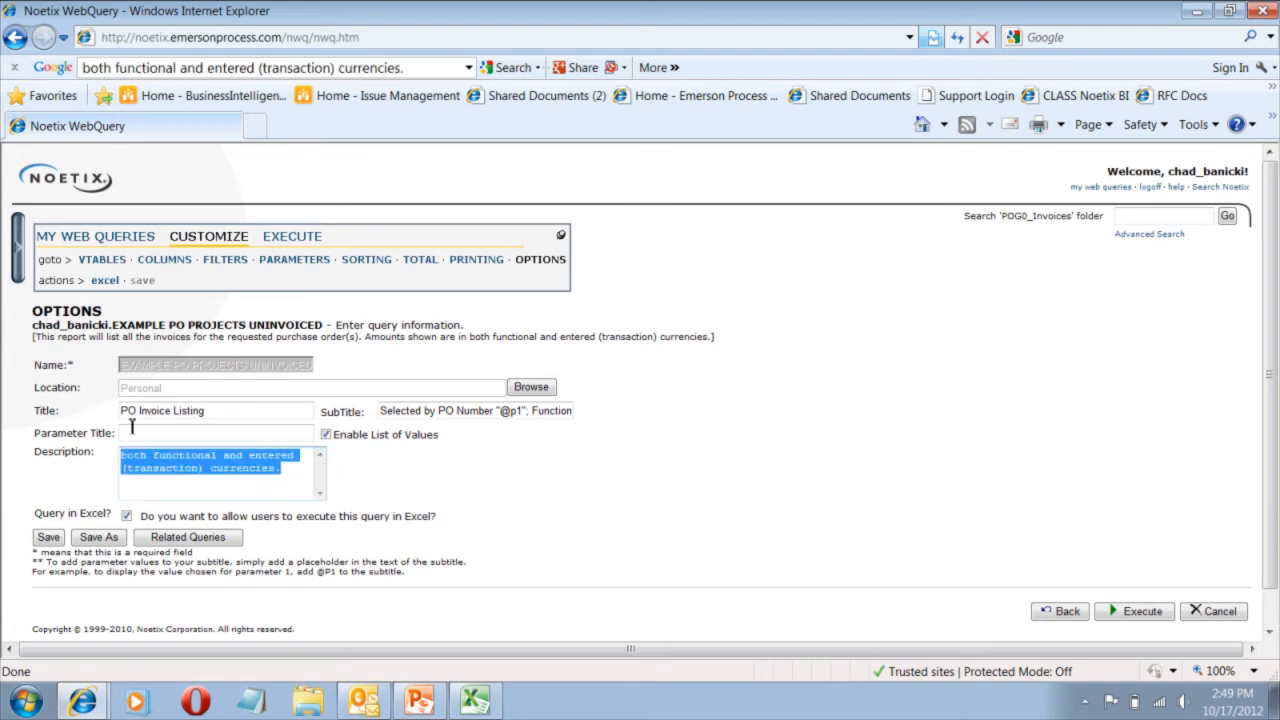
pyautogui.write('Usinvoice')
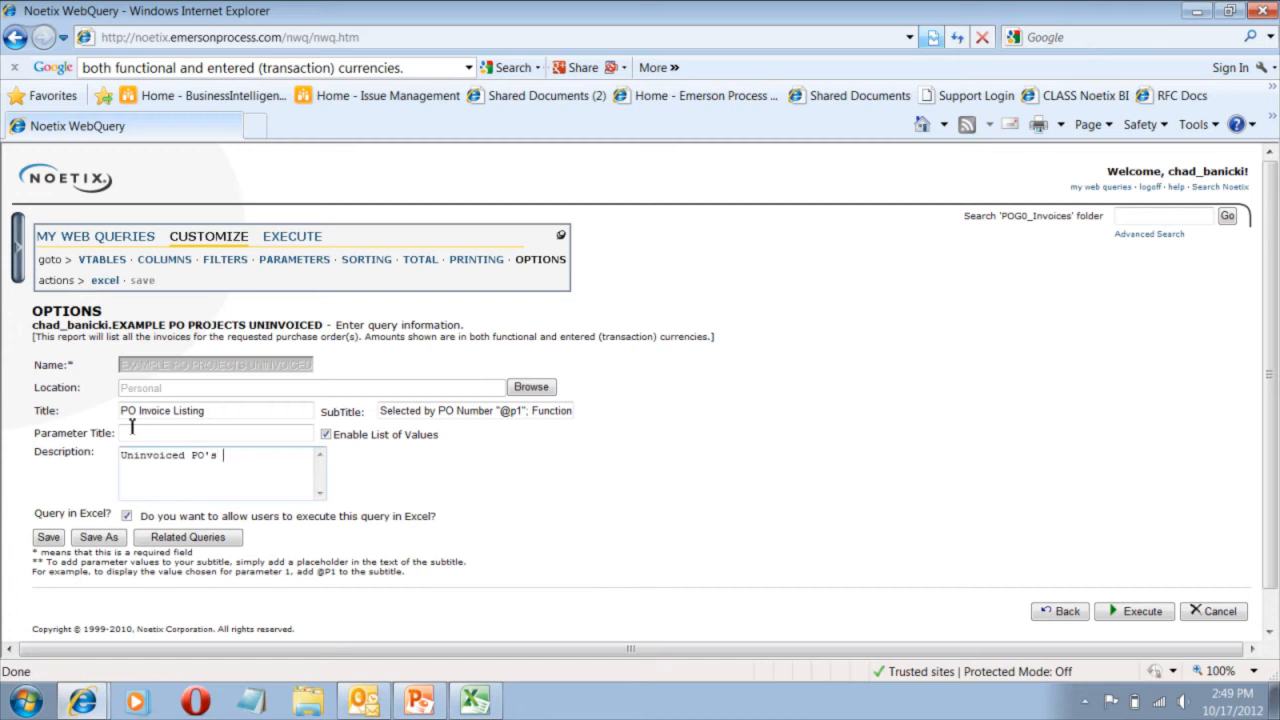
pyautogui.write("d PO's on Projects")
pyautogui.click(49, 538)
pyautogui.click(735, 428)
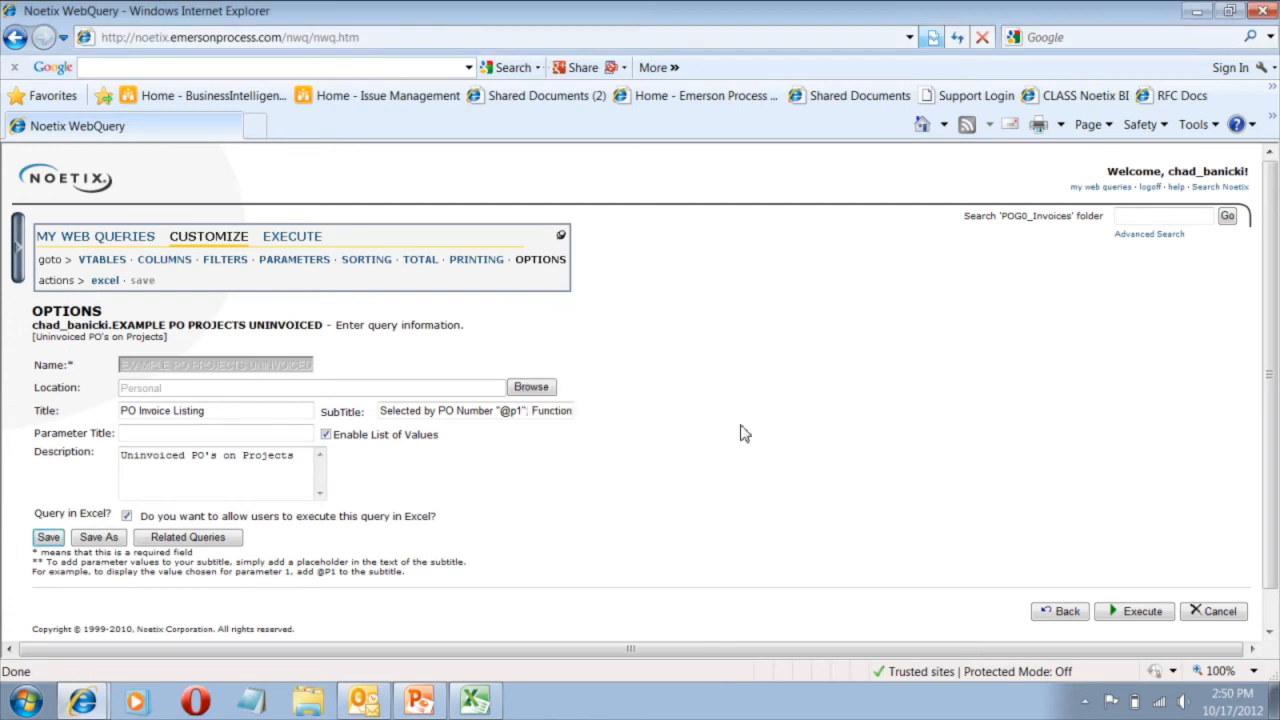
# Execute the query, leaving the Project Number parameter blank.
pyautogui.scroll(-1, 728, 435)
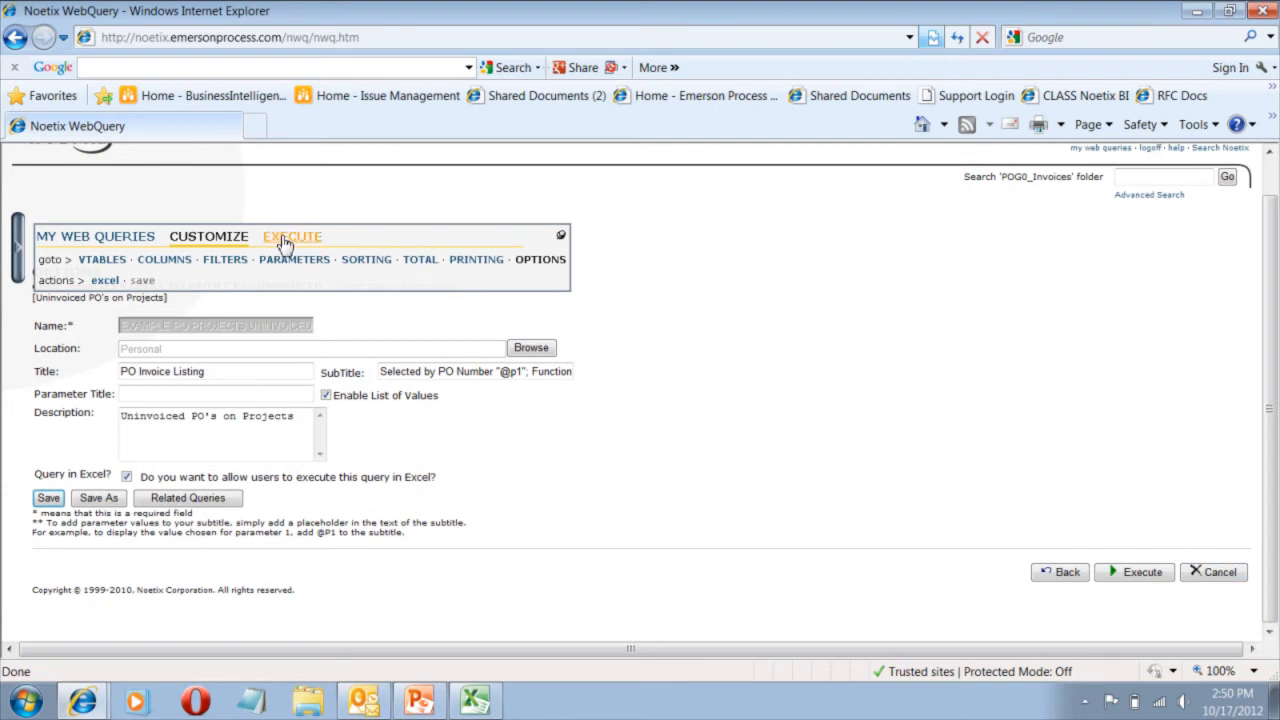
pyautogui.click(1139, 576)
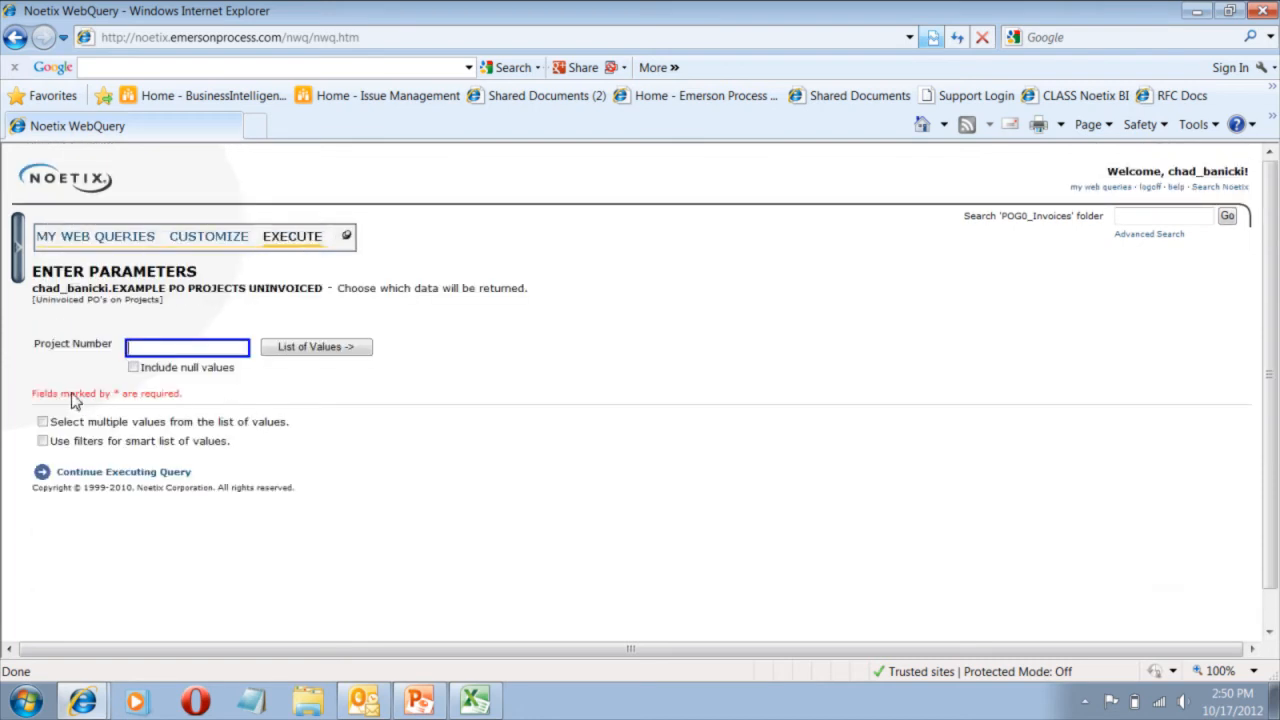
pyautogui.click(145, 472)
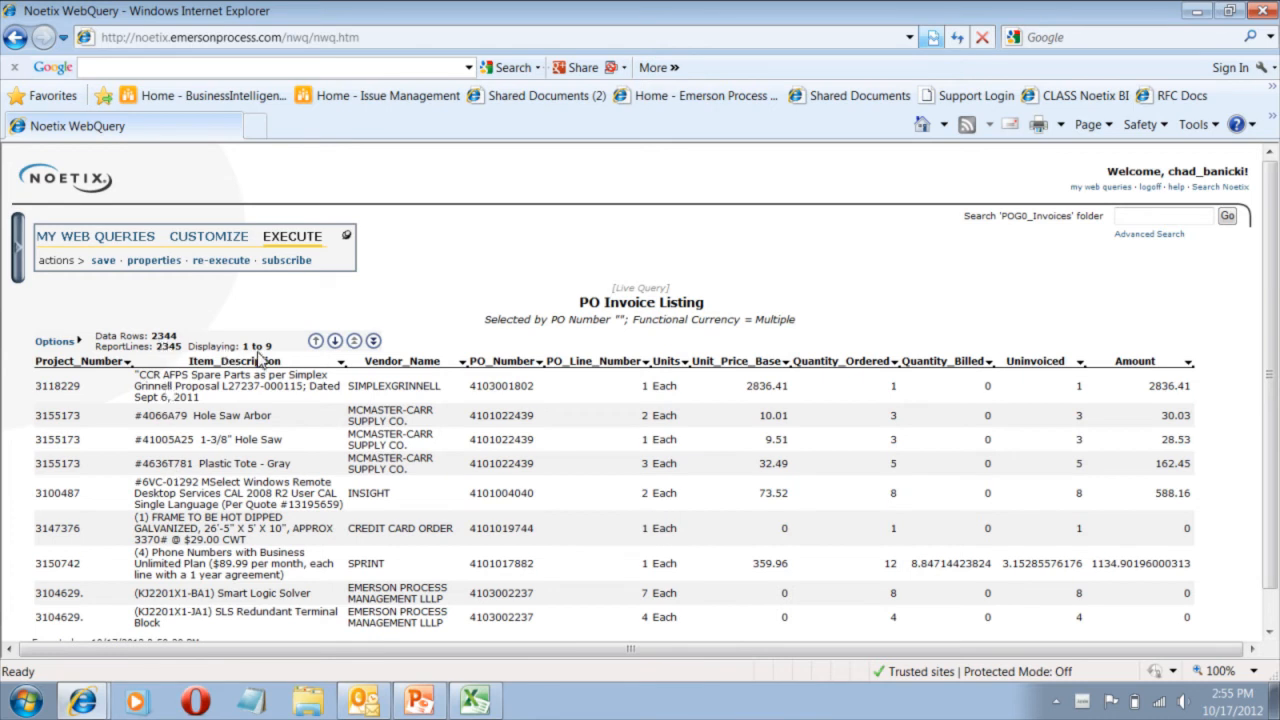
# Format the Amount column as Number (.00) with two decimal places.
pyautogui.click(1189, 364)
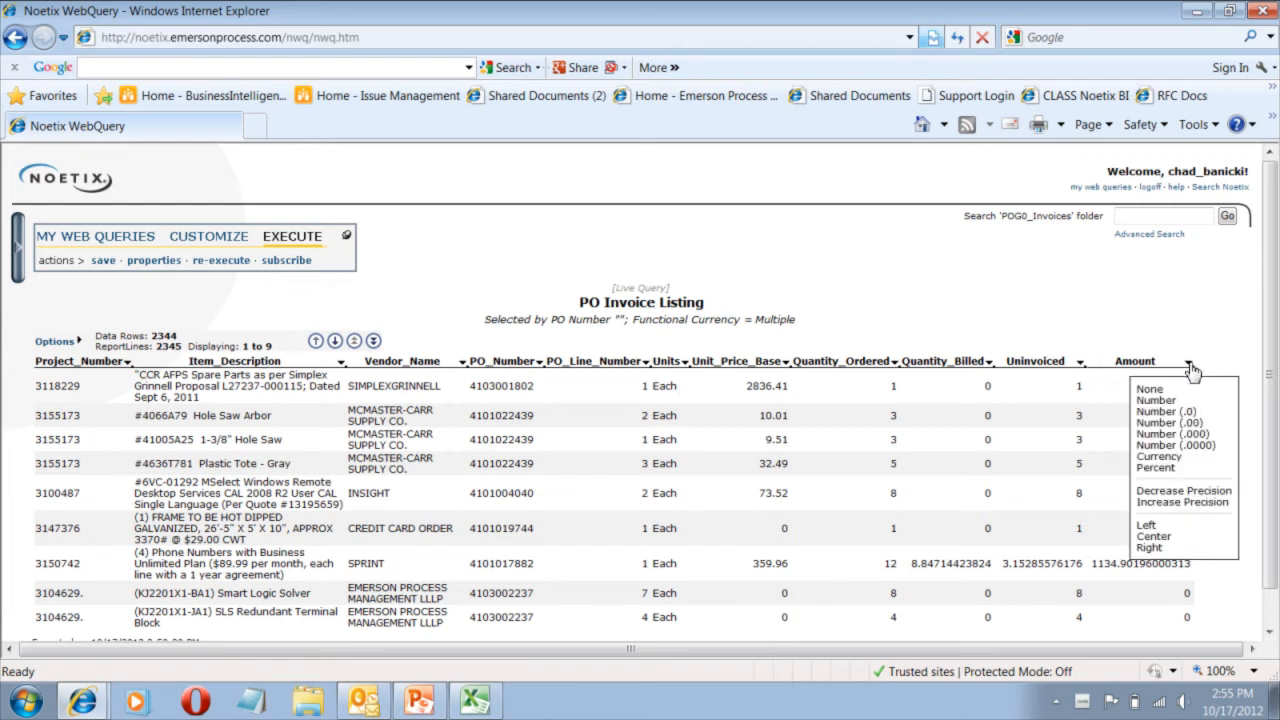
pyautogui.click(1172, 423)
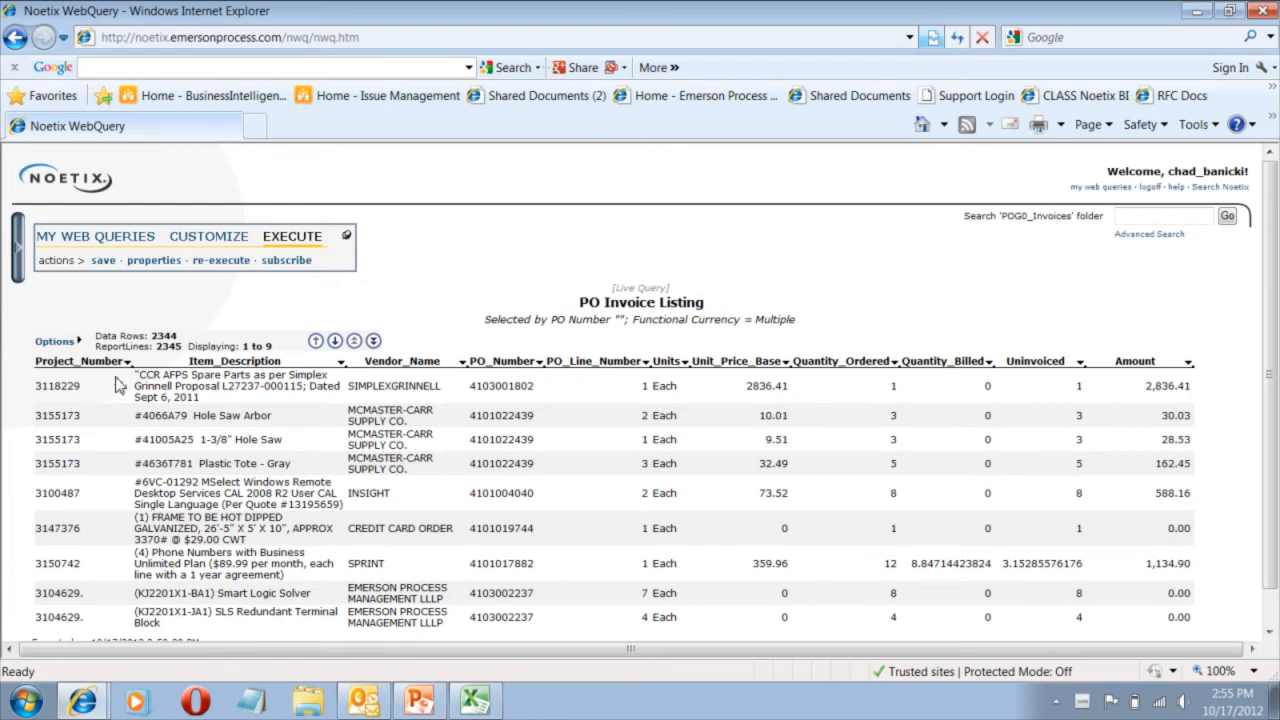
pyautogui.click(50, 345)
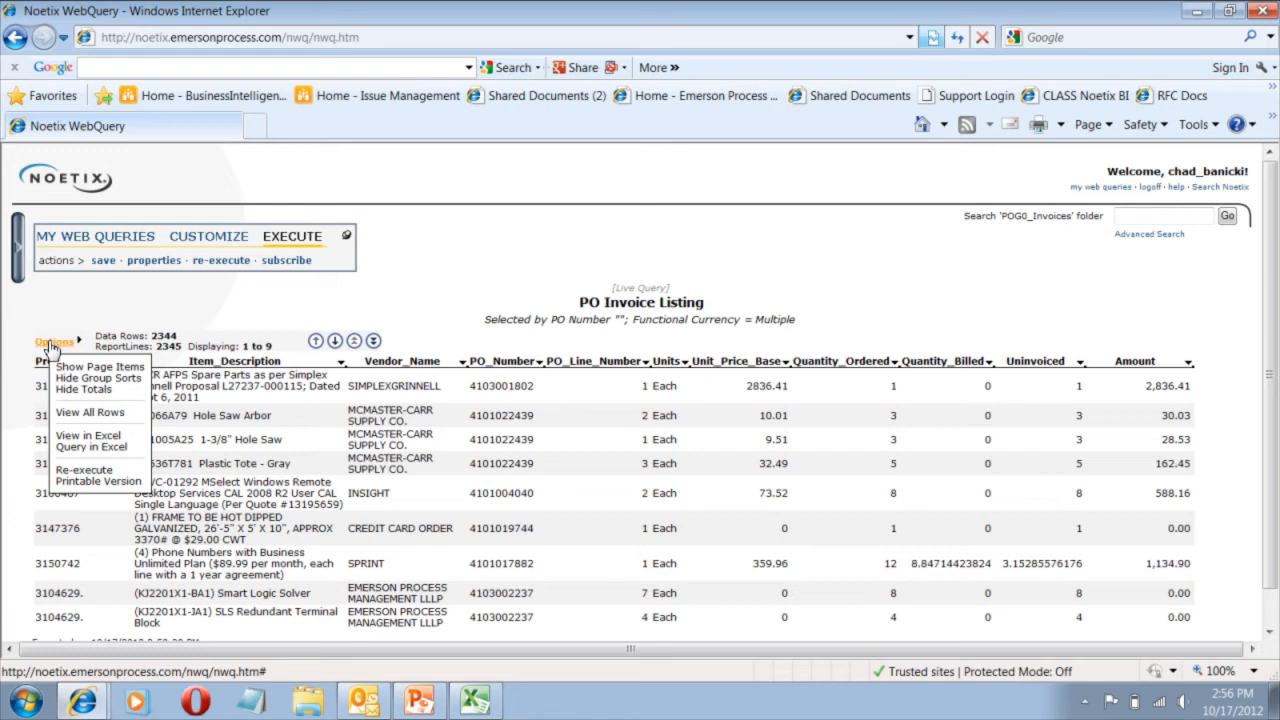
# Export the results with Query in Excel and open the .iqy file in Excel.
pyautogui.click(94, 452)
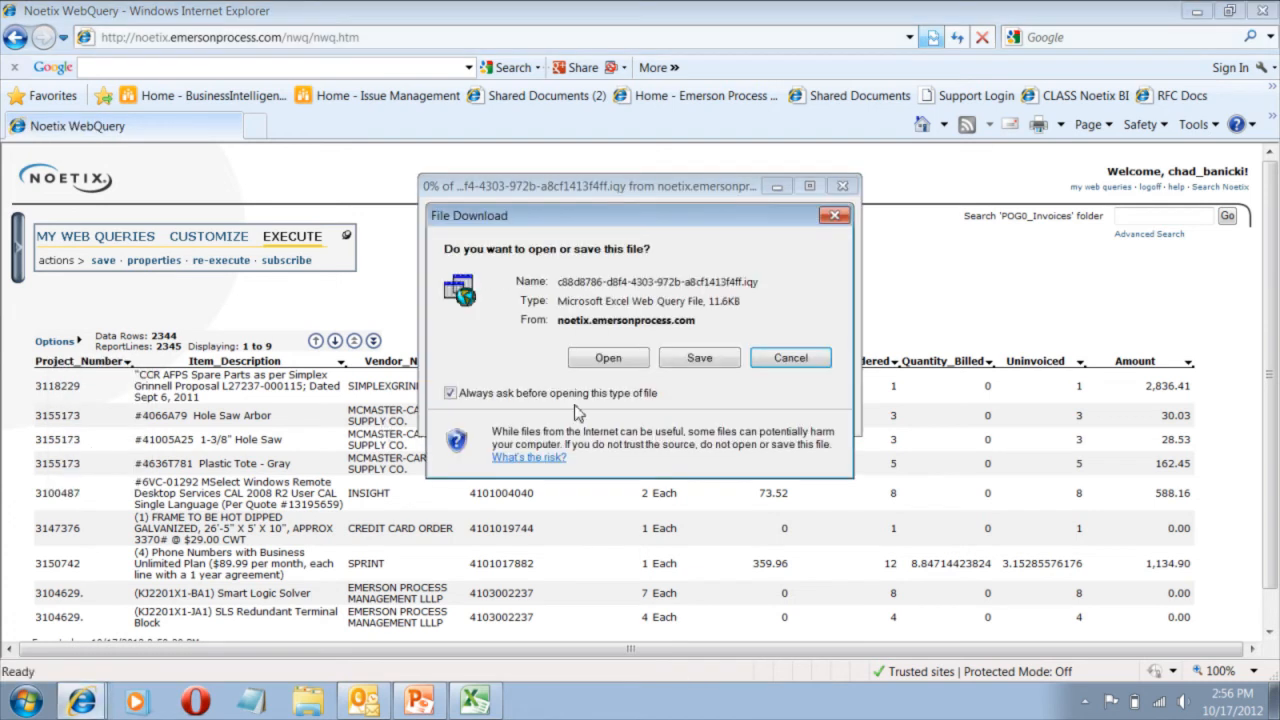
pyautogui.click(608, 358)
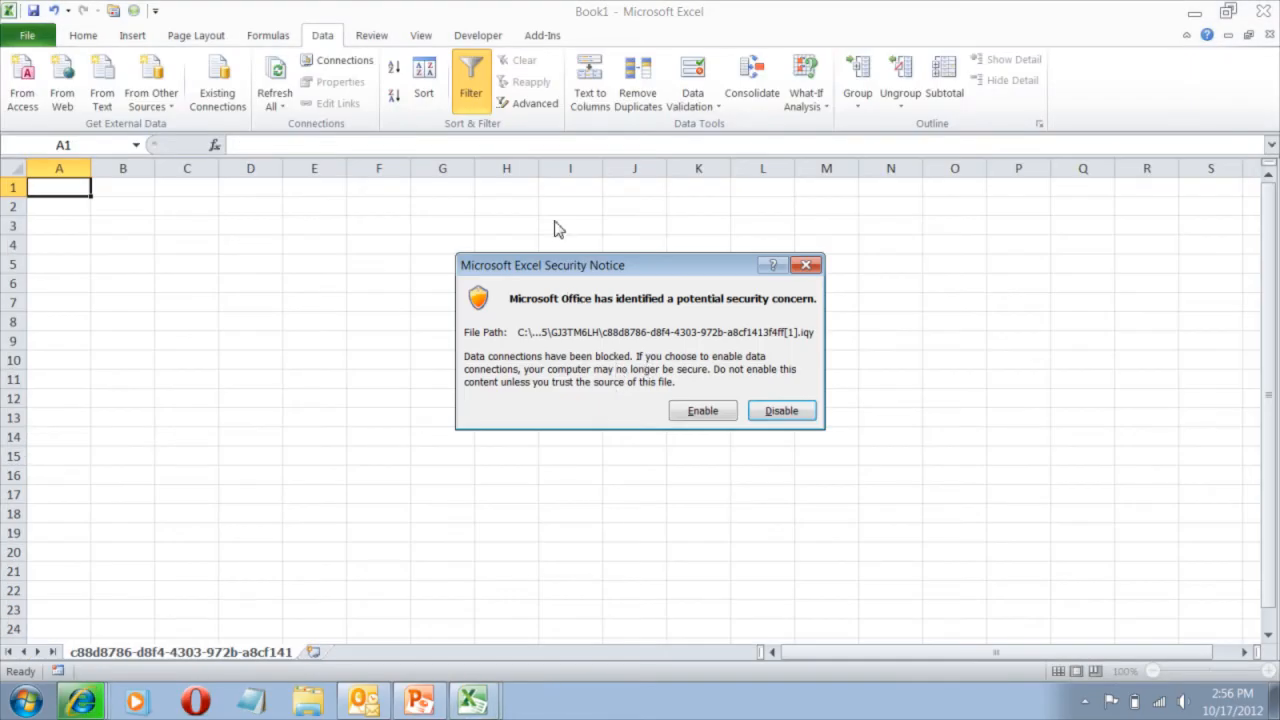
# Enable the data connection, enter and remember the user name, and enter the password.
pyautogui.click(704, 412)
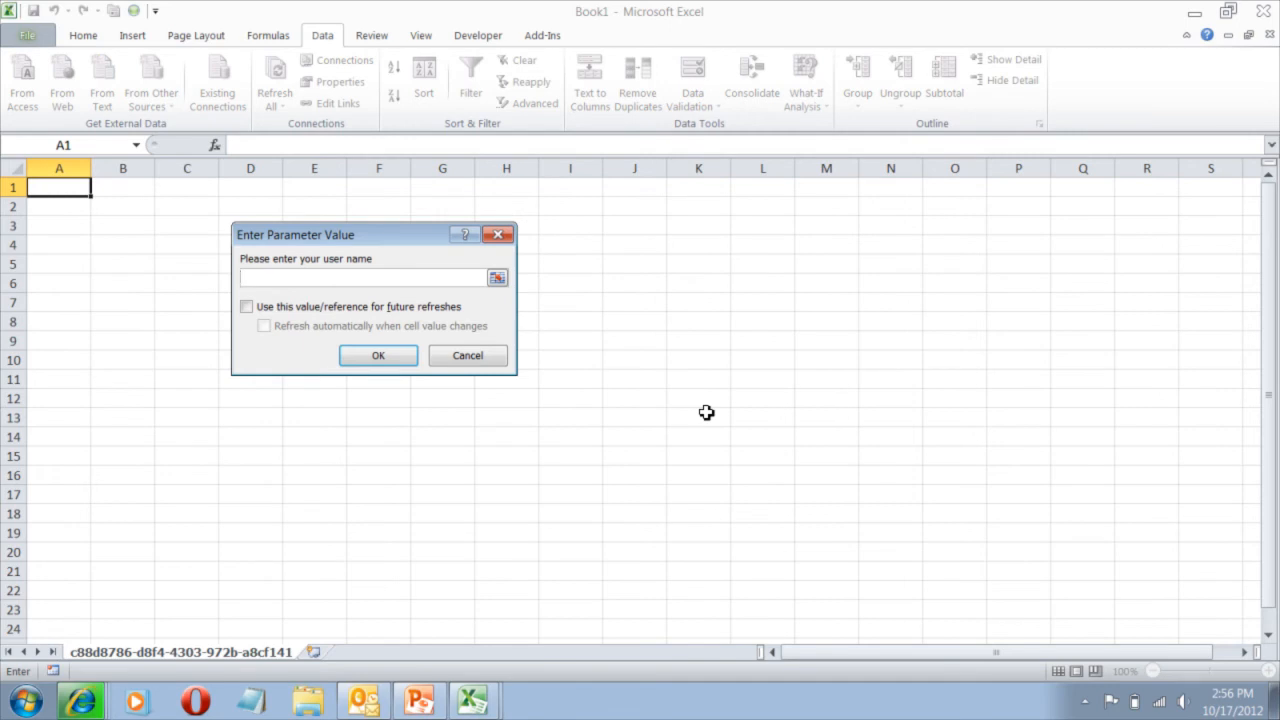
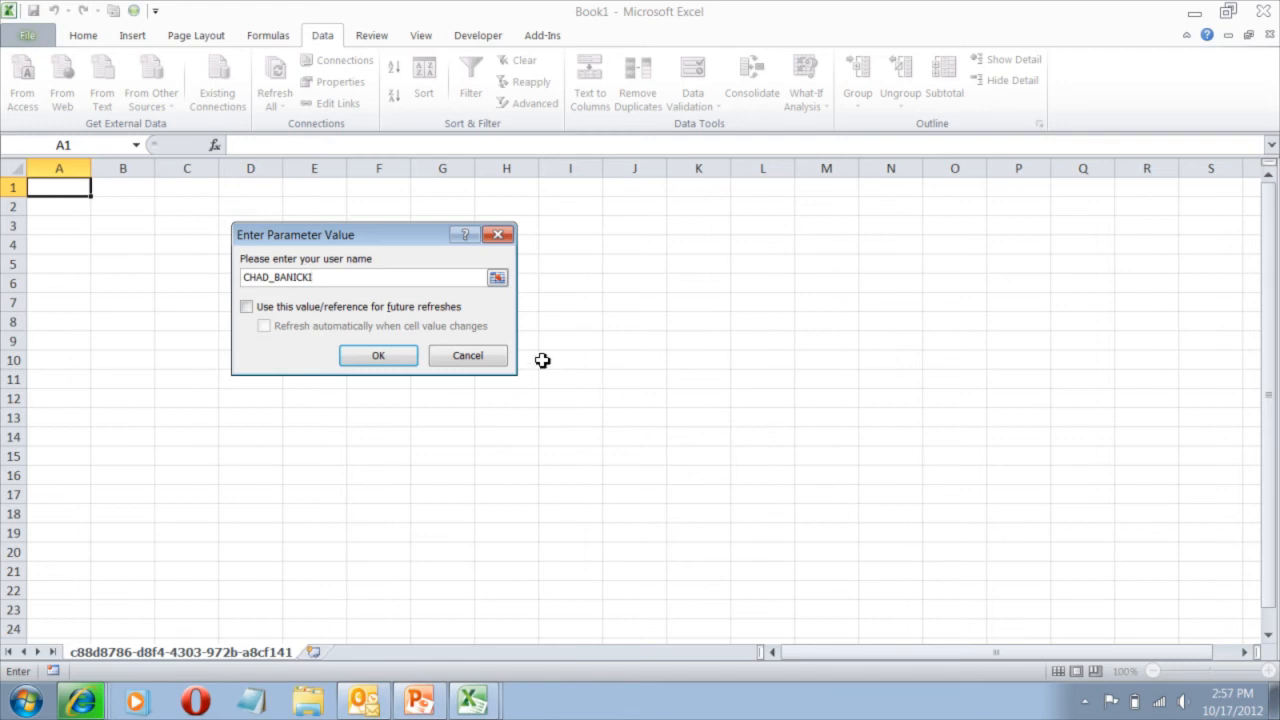
pyautogui.click(247, 307)
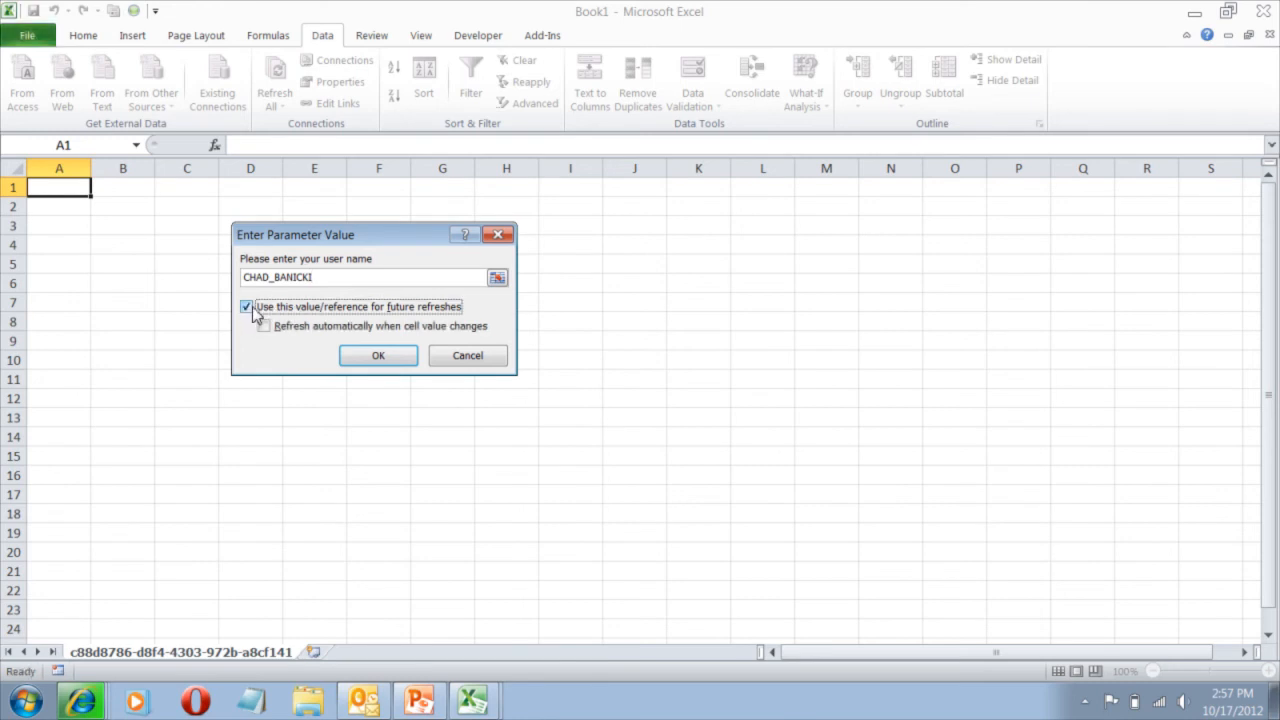
pyautogui.click(380, 357)
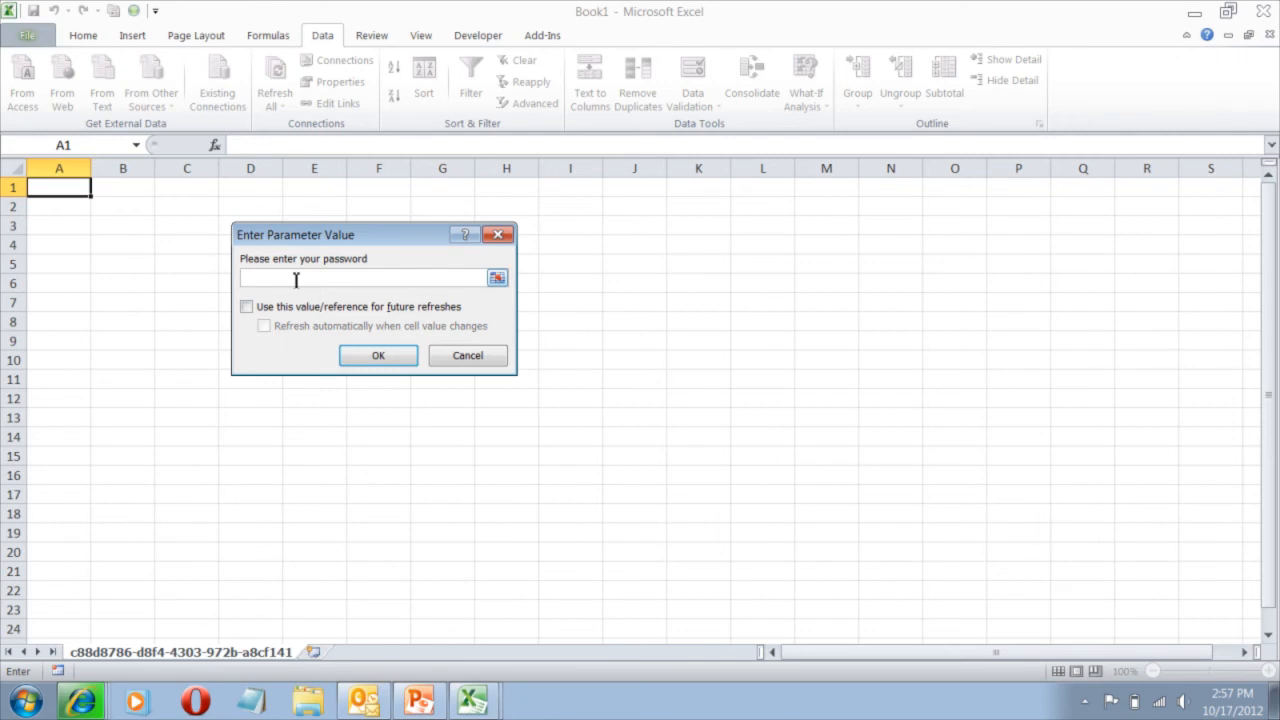
pyautogui.write('Test123')
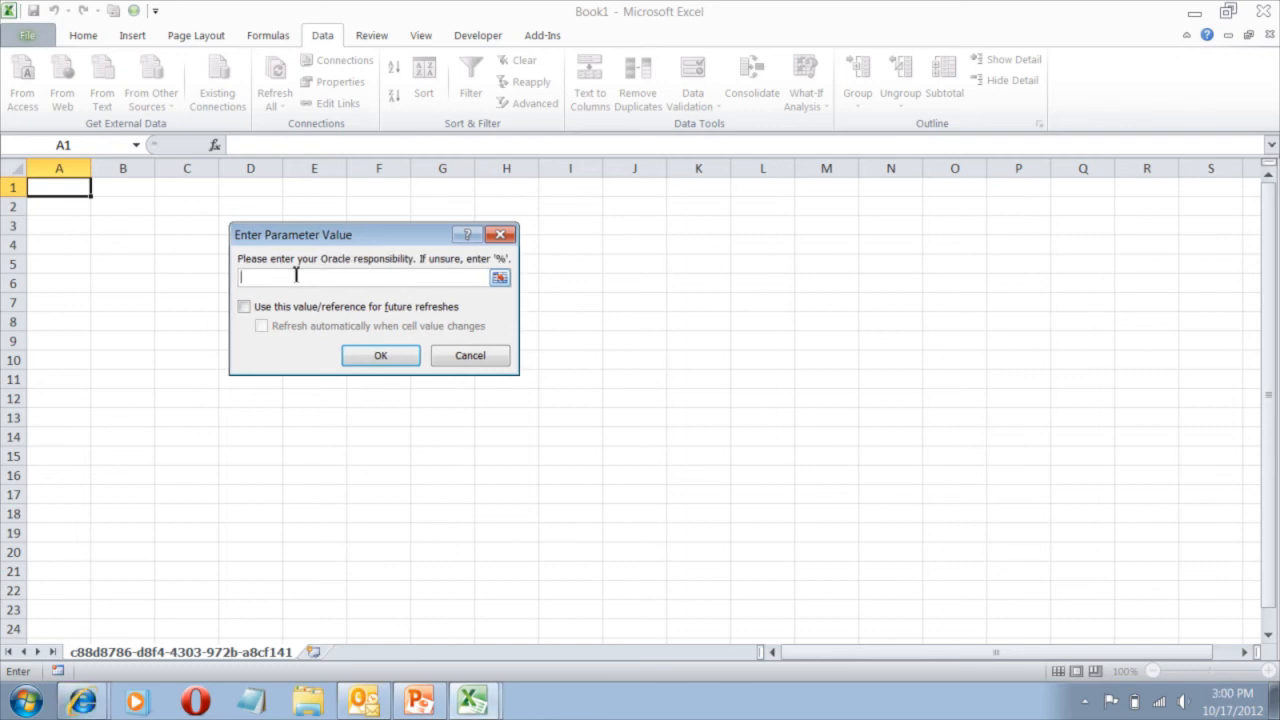
# Enter 'EMR Noetix Global' as the remembered responsibility parameter.
pyautogui.write('E')
pyautogui.write('mer')
pyautogui.press('BackSpace')
pyautogui.press('BackSpace')
pyautogui.press('BackSpace')
pyautogui.write('r N')
pyautogui.press('BackSpace')
pyautogui.press('BackSpace')
pyautogui.press('BackSpace')
pyautogui.press('BackSpace')
pyautogui.write('MR+')
pyautogui.hotkey('shift', 'space')
pyautogui.press('BackSpace')
pyautogui.press('BackSpace')
pyautogui.press('BackSpace')
pyautogui.press('BackSpace')
pyautogui.press('BackSpace')
pyautogui.press('BackSpace')
pyautogui.press('BackSpace')
pyautogui.press('BackSpace')
pyautogui.press('BackSpace')
pyautogui.press('BackSpace')
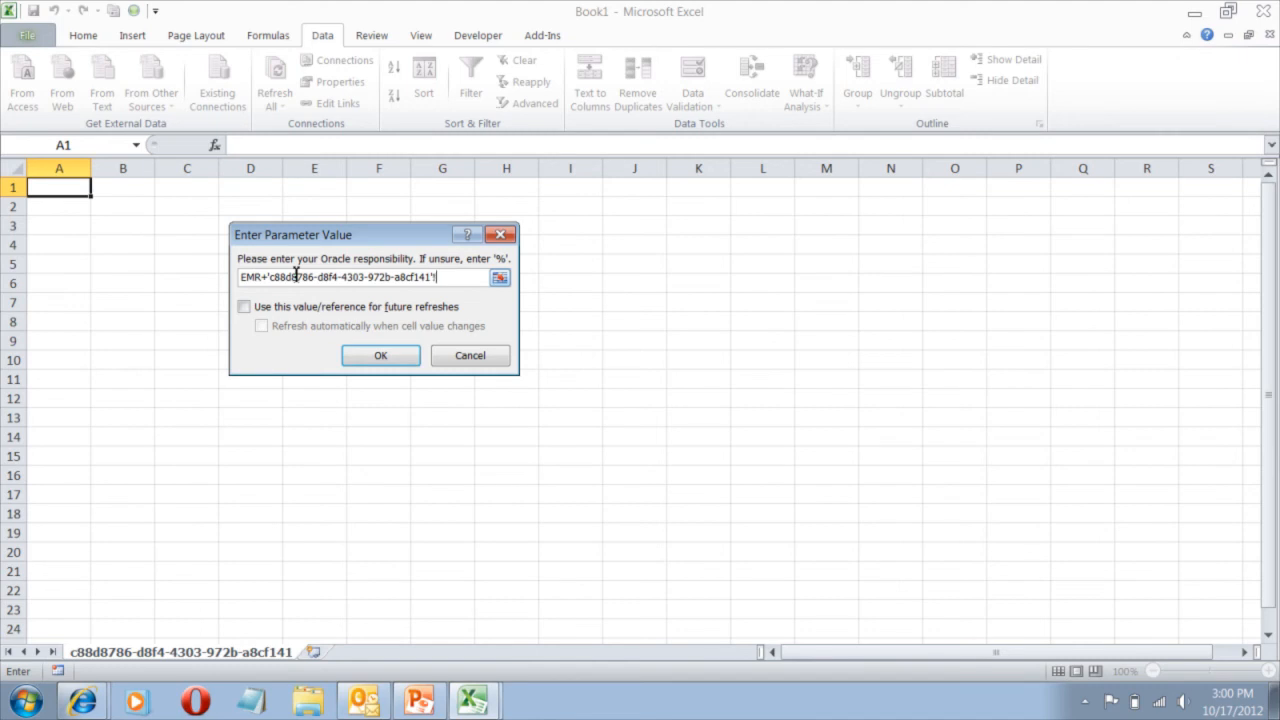
pyautogui.press('BackSpace')
pyautogui.press('BackSpace')
pyautogui.press('BackSpace')
pyautogui.press('BackSpace')
pyautogui.press('BackSpace')
pyautogui.press('BackSpace')
pyautogui.press('BackSpace')
pyautogui.press('BackSpace')
pyautogui.press('BackSpace')
pyautogui.press('BackSpace')
pyautogui.press('BackSpace')
pyautogui.press('BackSpace')
pyautogui.press('BackSpace')
pyautogui.press('BackSpace')
pyautogui.press('BackSpace')
pyautogui.press('BackSpace')
pyautogui.press('BackSpace')
pyautogui.press('BackSpace')
pyautogui.press('BackSpace')
pyautogui.press('BackSpace')
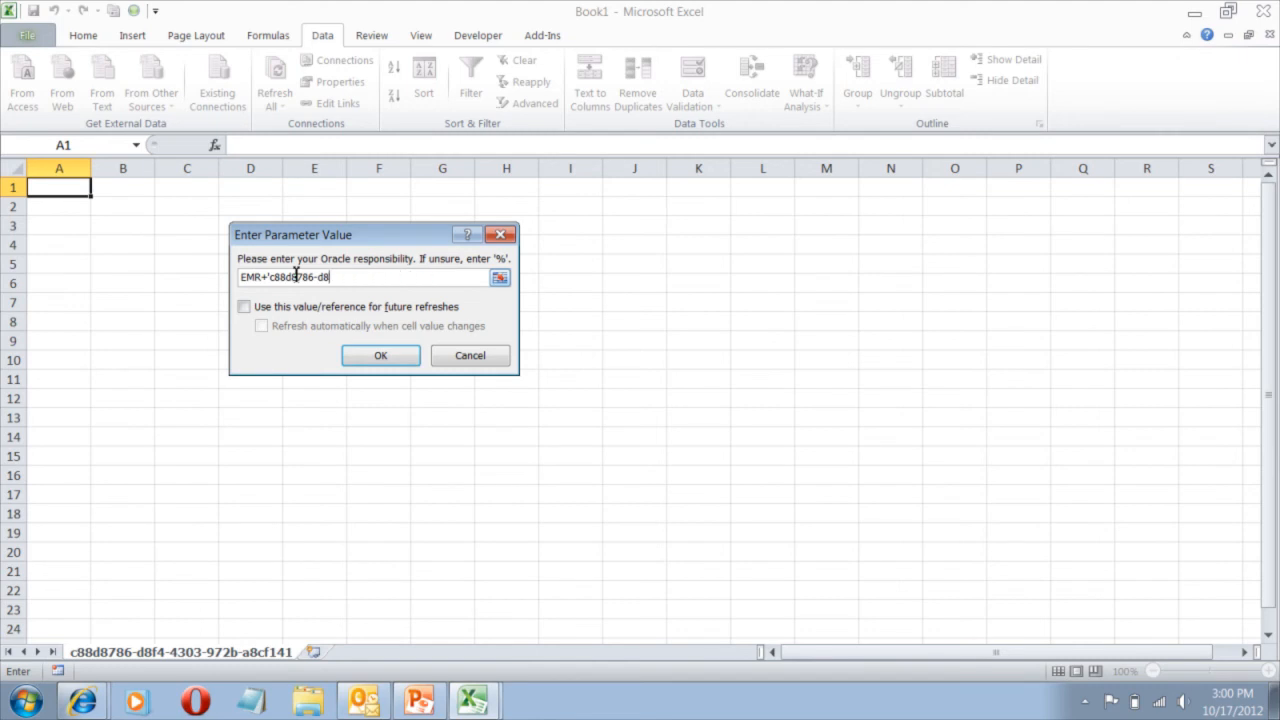
pyautogui.press('BackSpace')
pyautogui.press('BackSpace')
pyautogui.press('BackSpace')
pyautogui.press('BackSpace')
pyautogui.press('BackSpace')
pyautogui.press('BackSpace')
pyautogui.press('BackSpace')
pyautogui.press('BackSpace')
pyautogui.write('Noetix Global')
pyautogui.click(245, 308)
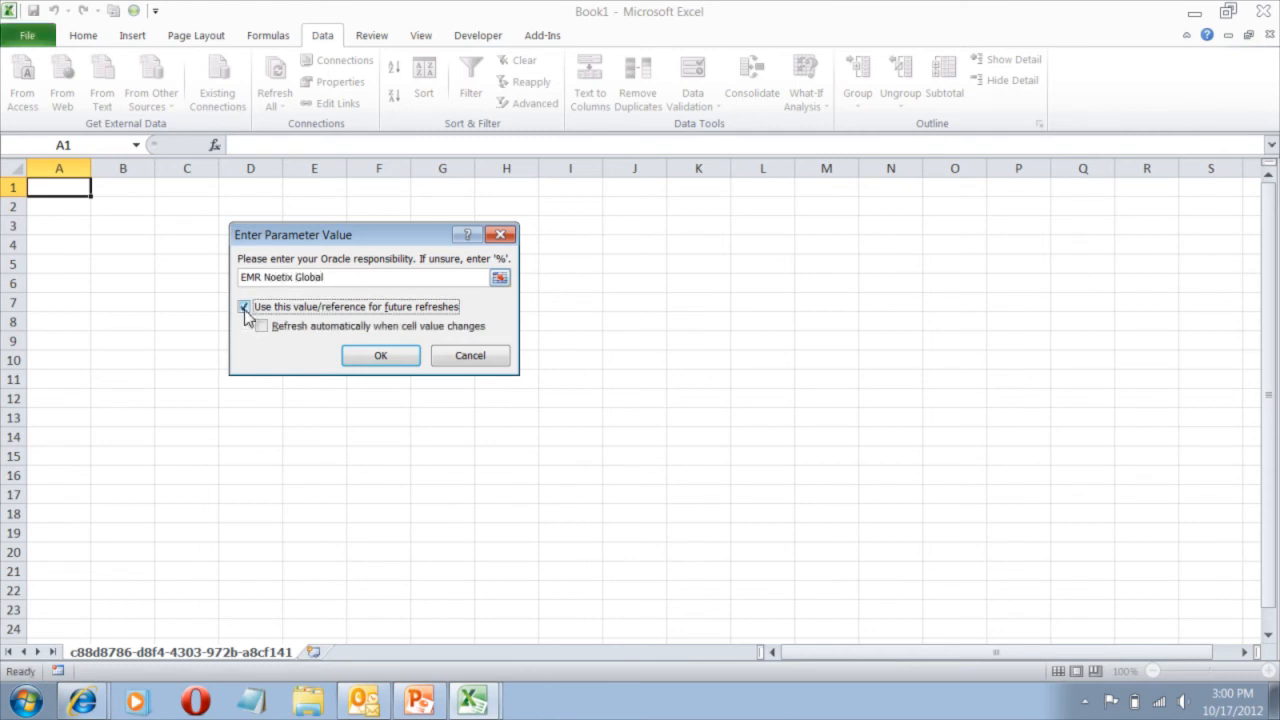
pyautogui.click(383, 362)
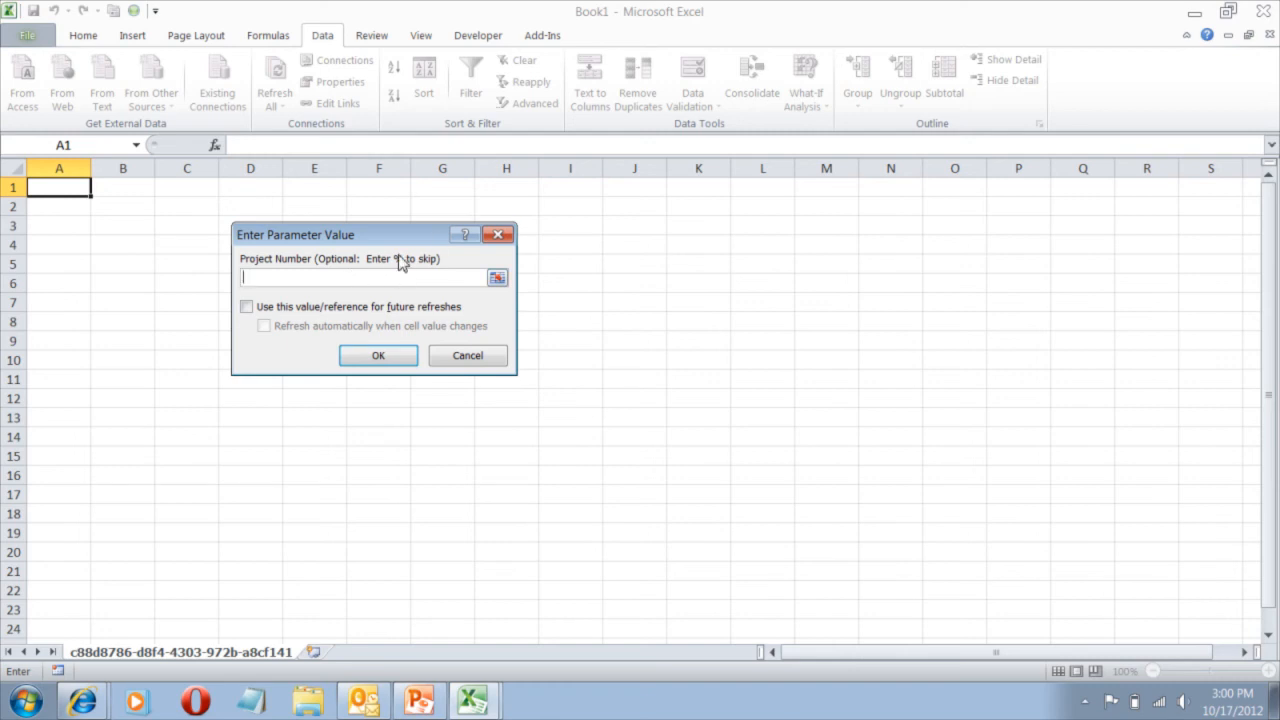
# Enter % as the Project Number to load PO invoice data for all projects.
pyautogui.write('%')
pyautogui.click(377, 357)
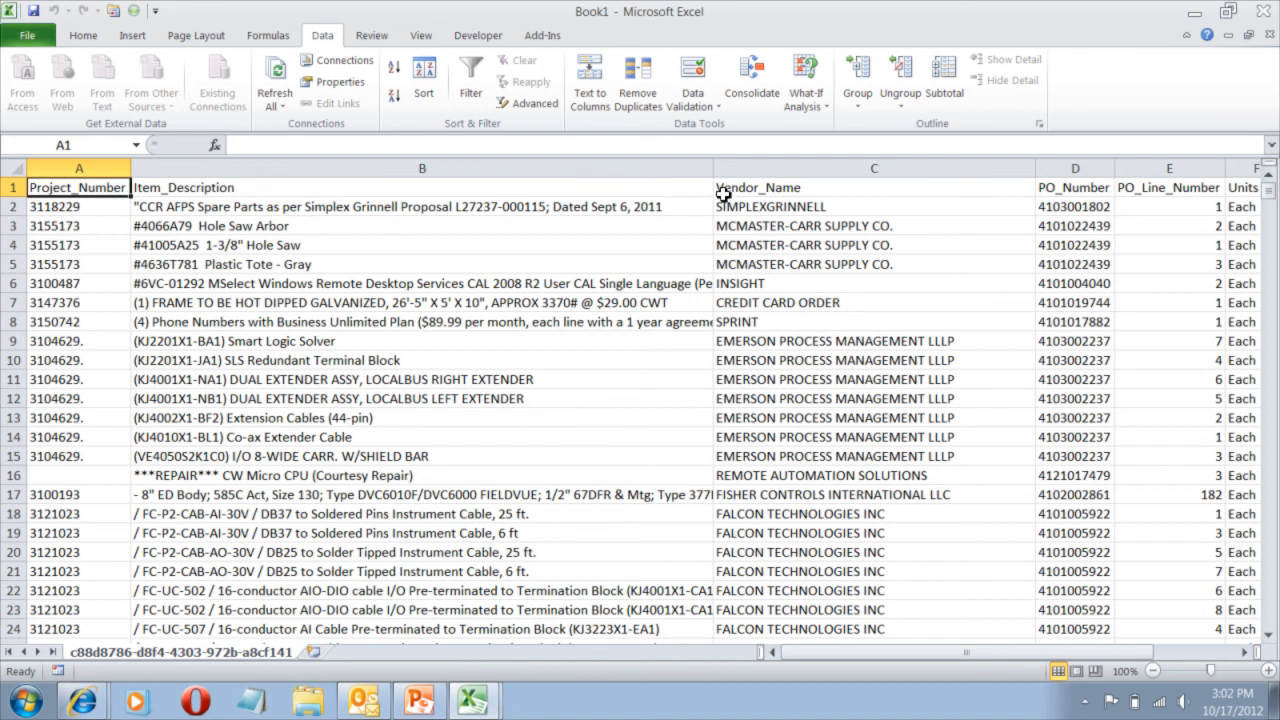
pyautogui.click(757, 186)
pyautogui.moveTo(979, 652); pyautogui.dragTo(1031, 652)
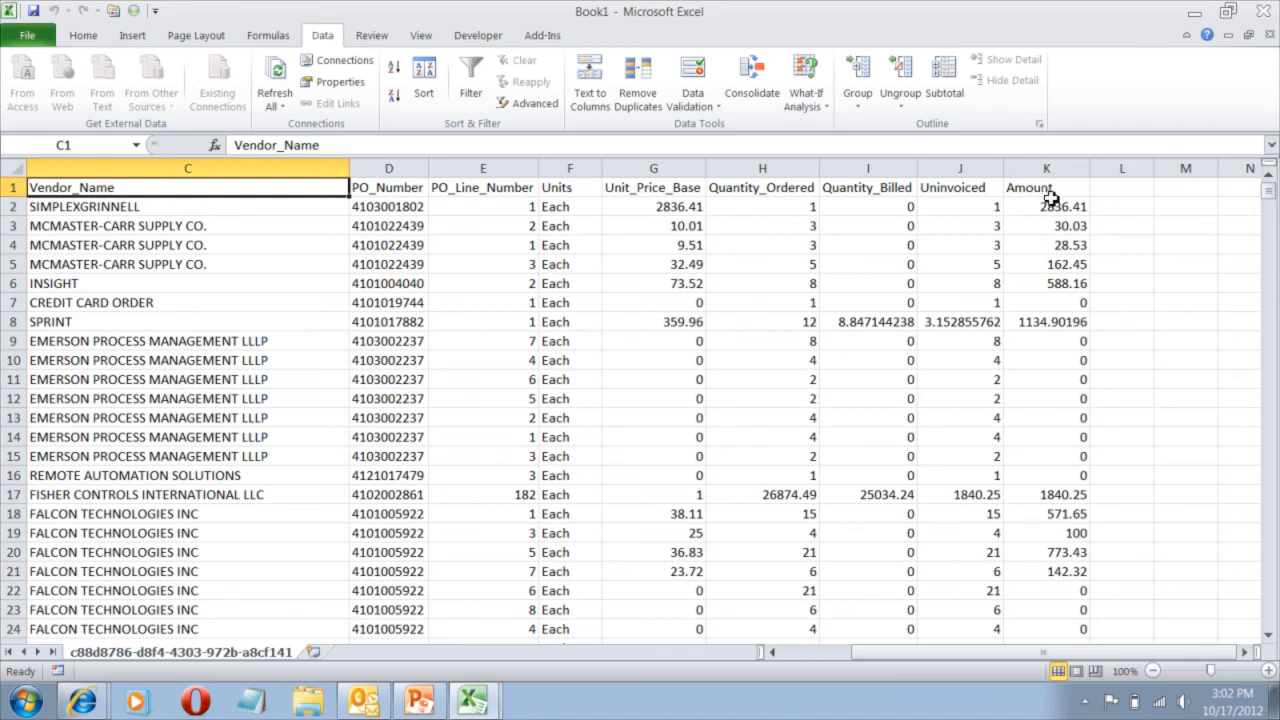
pyautogui.moveTo(1052, 652); pyautogui.dragTo(948, 651)
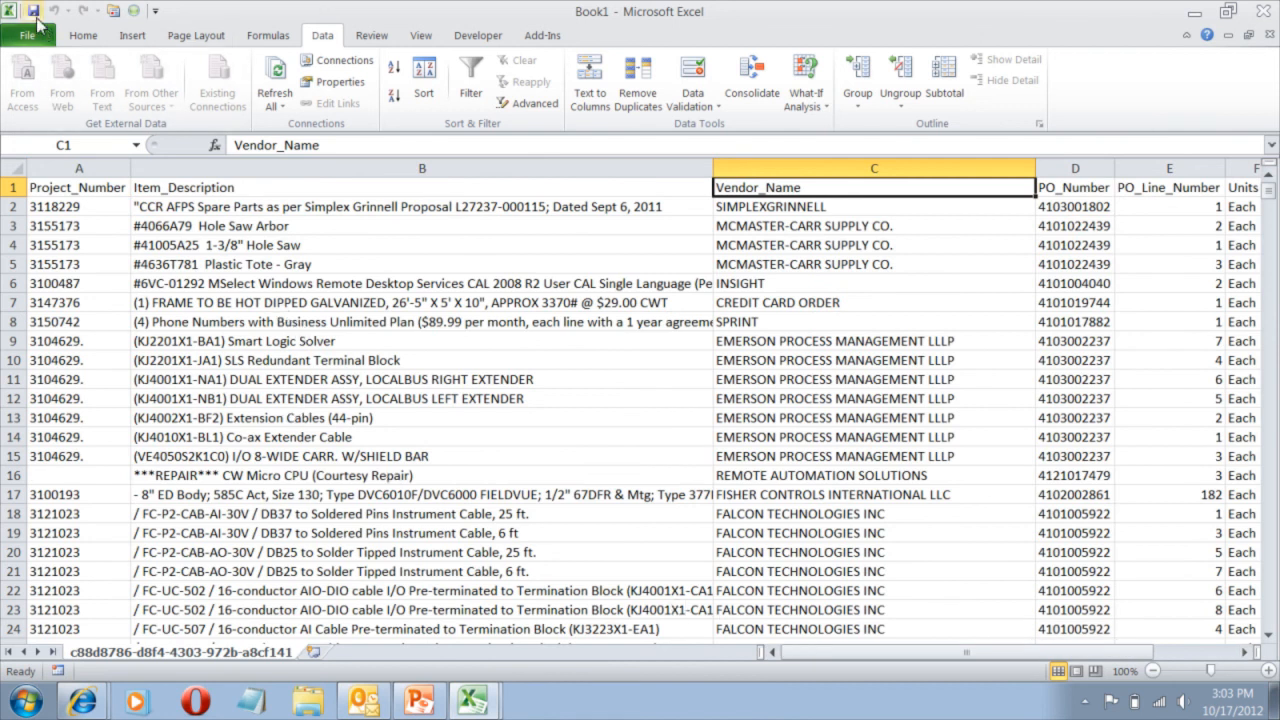
# Save the workbook on the Desktop as the Excel Workbook 'POsUninvoiced'.
pyautogui.click(31, 40)
pyautogui.press('Escape')
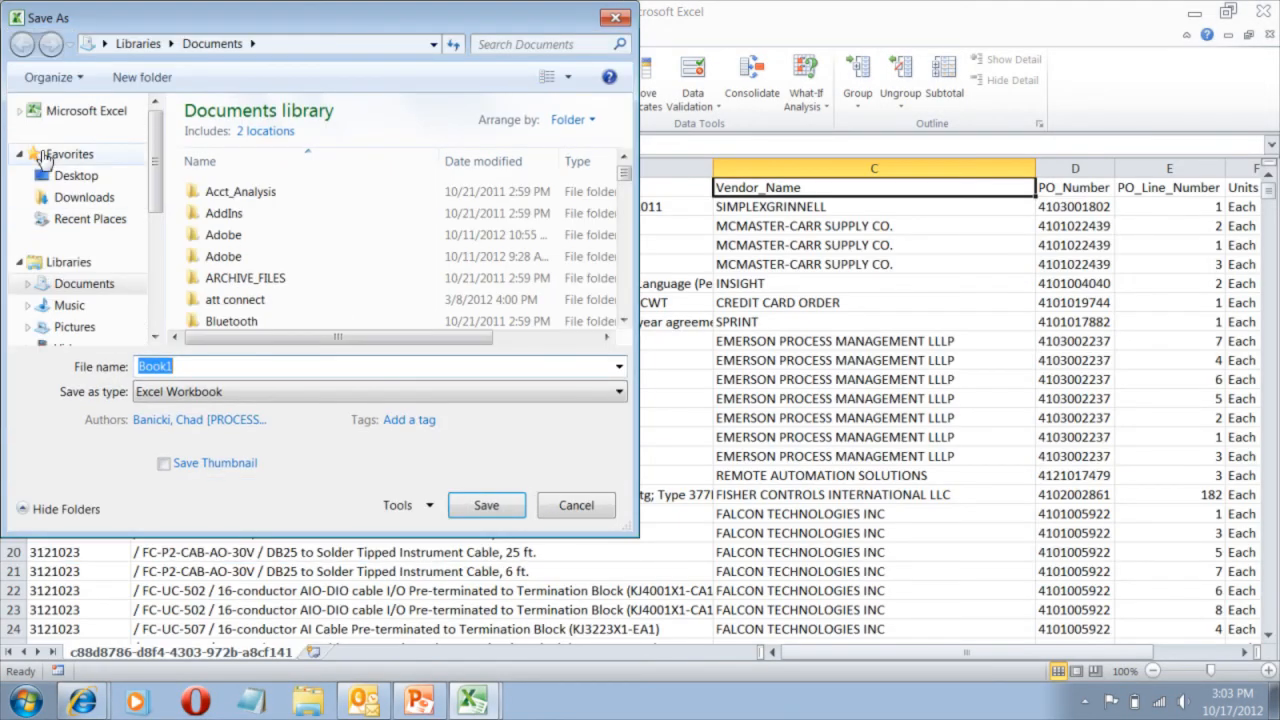
pyautogui.click(72, 176)
pyautogui.click(130, 367)
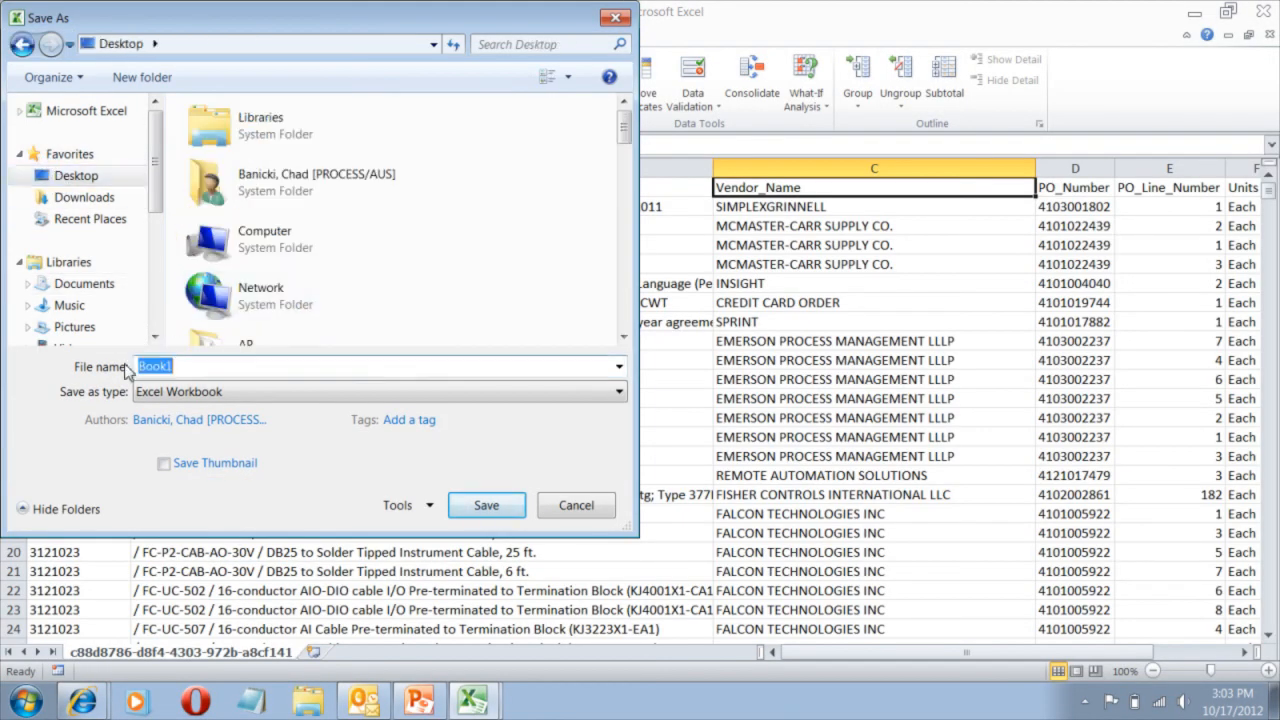
pyautogui.write('PO')
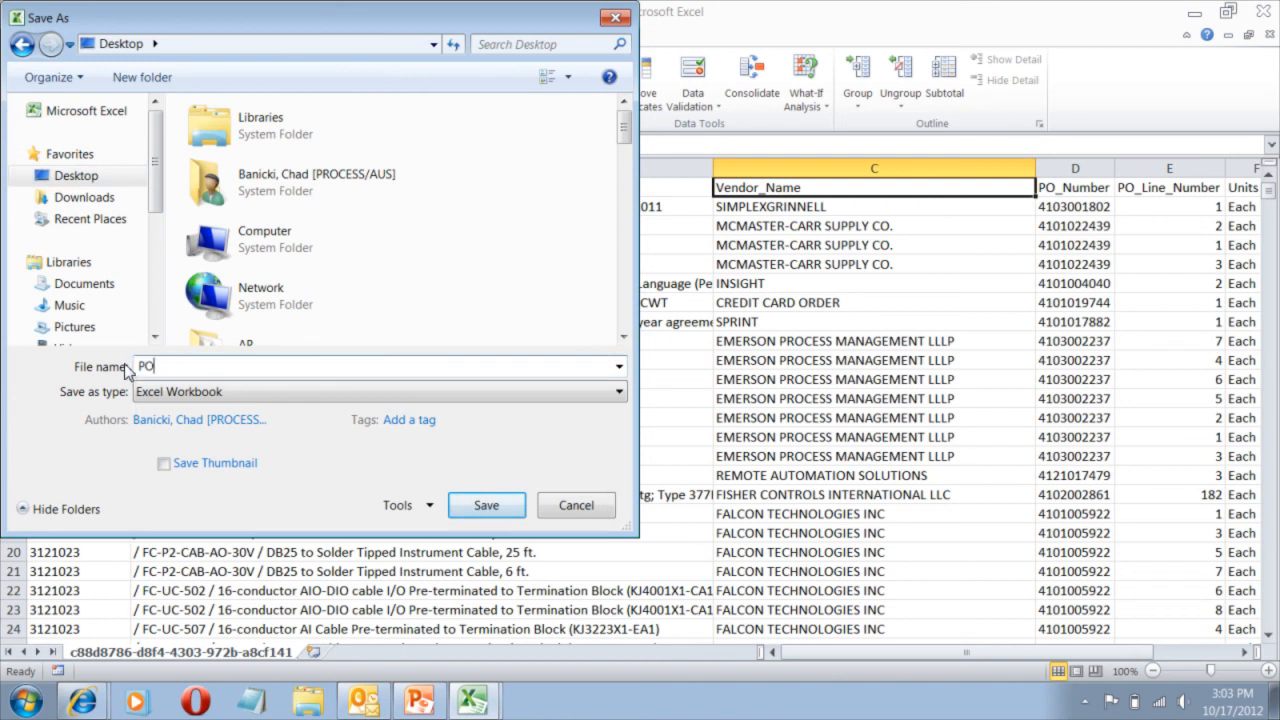
pyautogui.write('sUninvoiced')
pyautogui.click(490, 508)
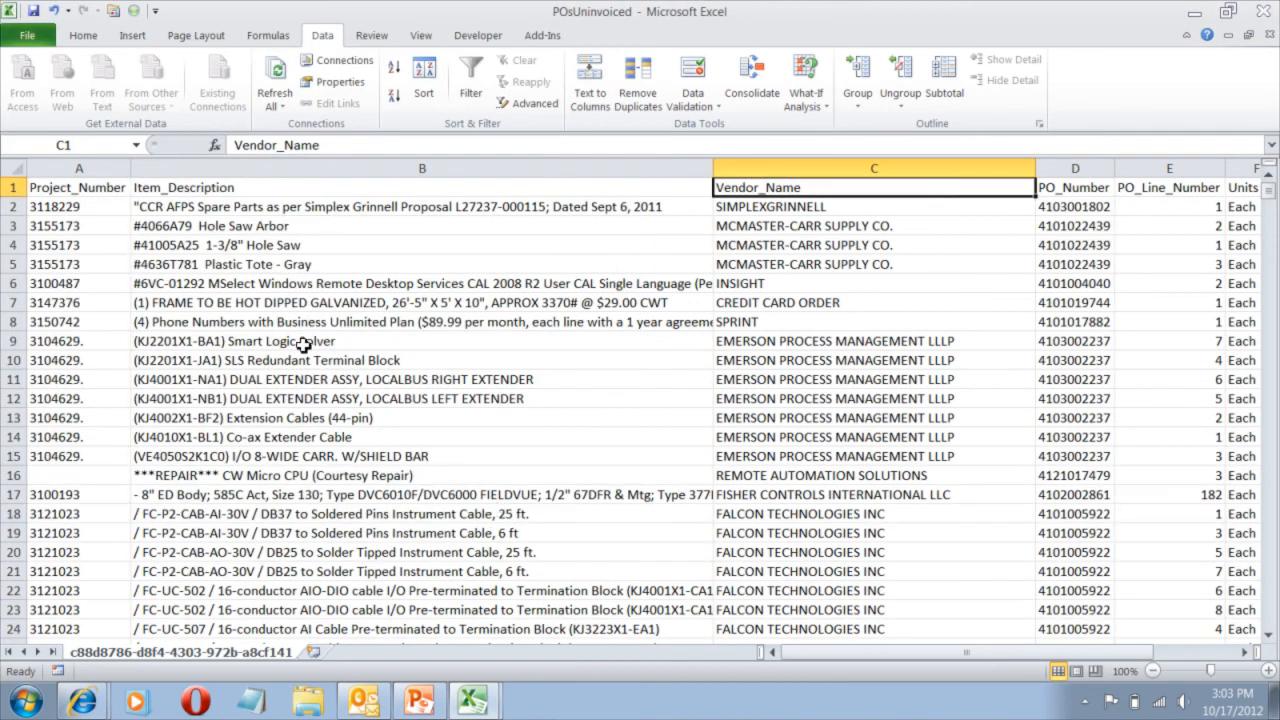
# Undo the accidental fill into cell B5, then Refresh All to get the Project Number prompt.
pyautogui.click(172, 263)
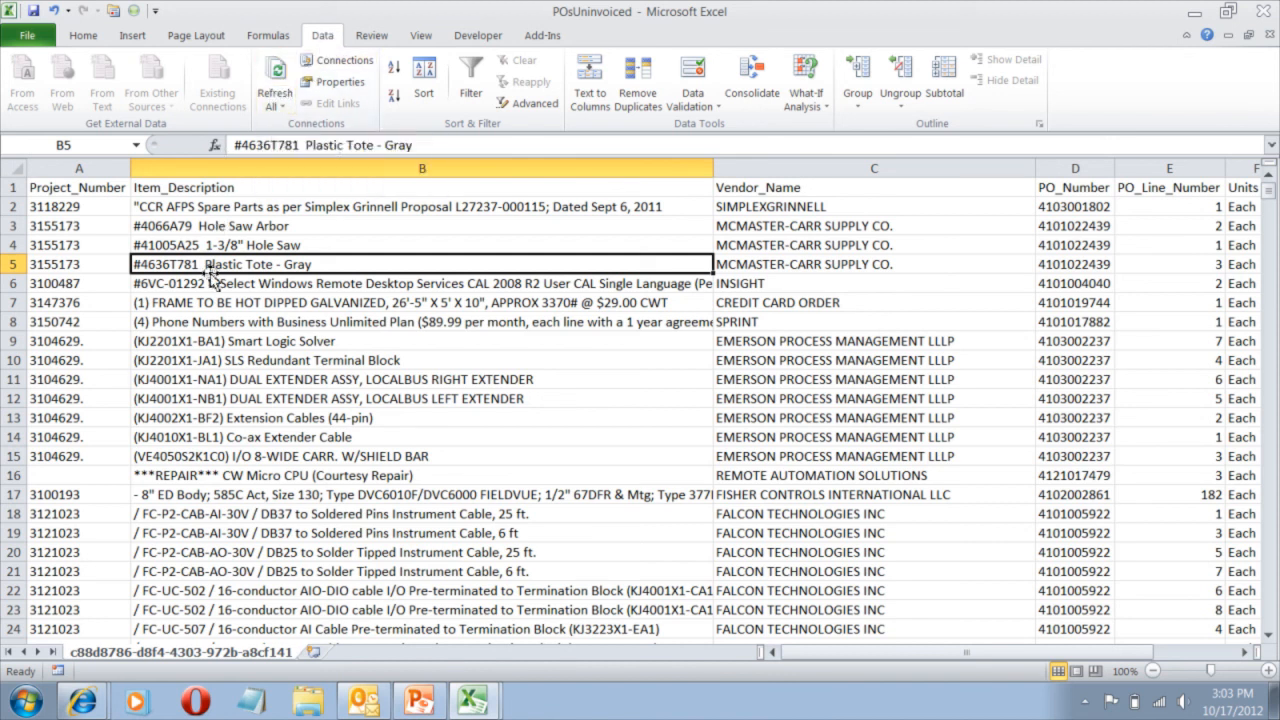
pyautogui.hotkey('ctrl', 'r')
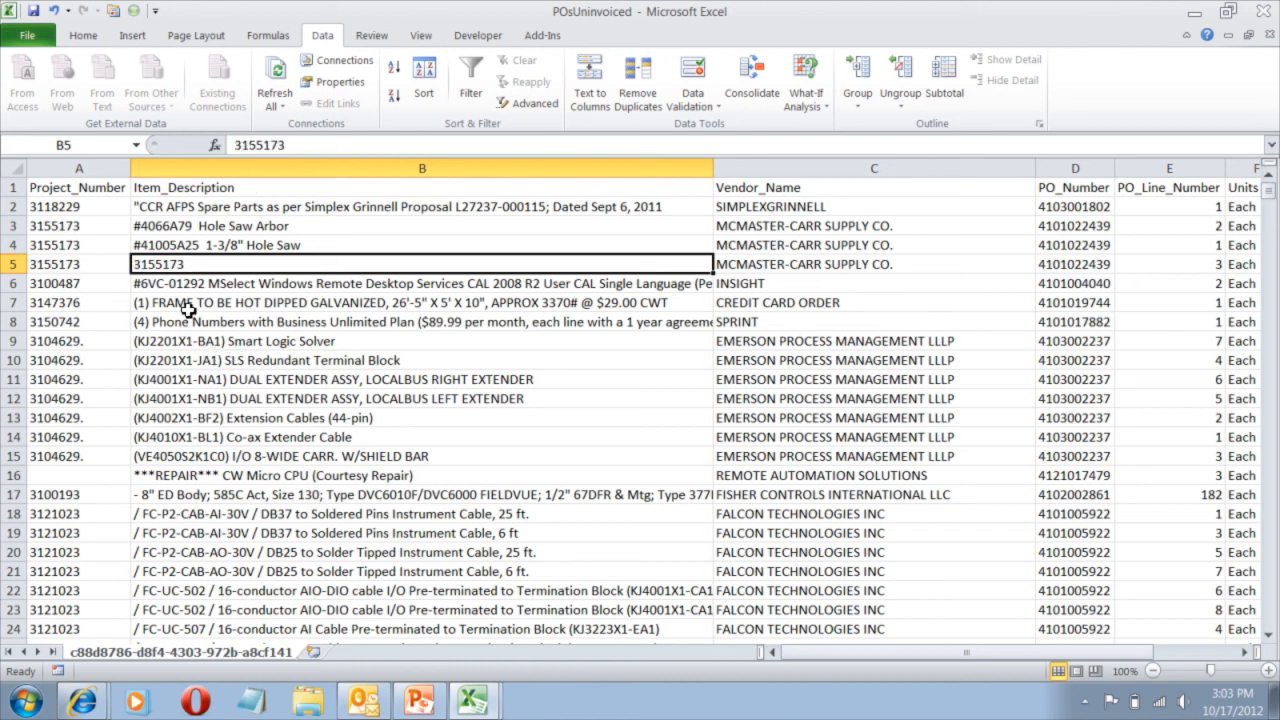
pyautogui.click(298, 318)
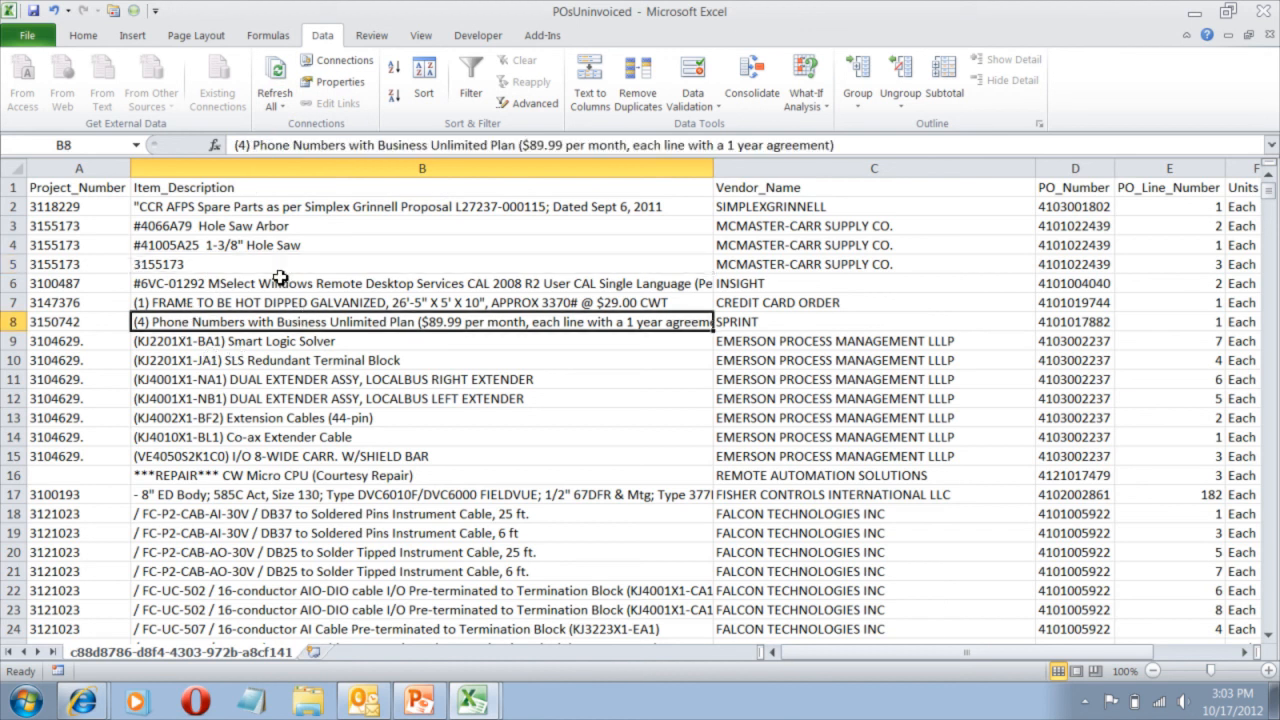
pyautogui.hotkey('ctrl', 'z')
pyautogui.click(276, 80)
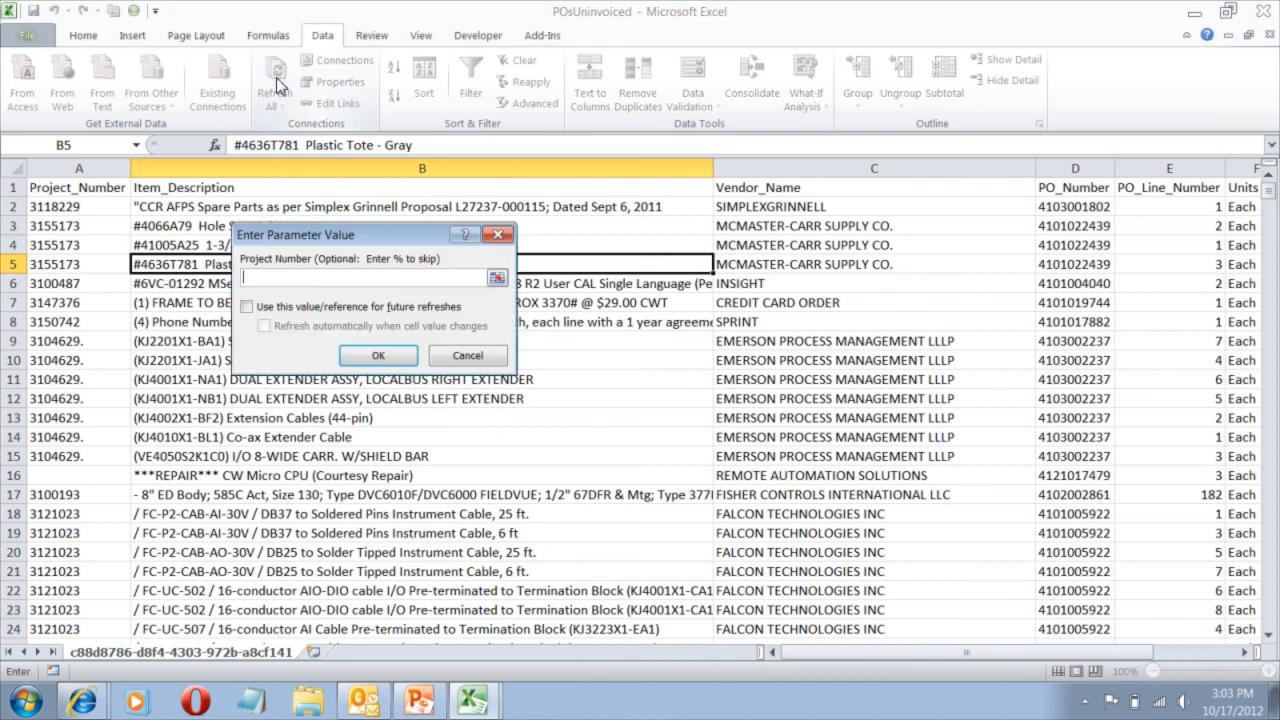